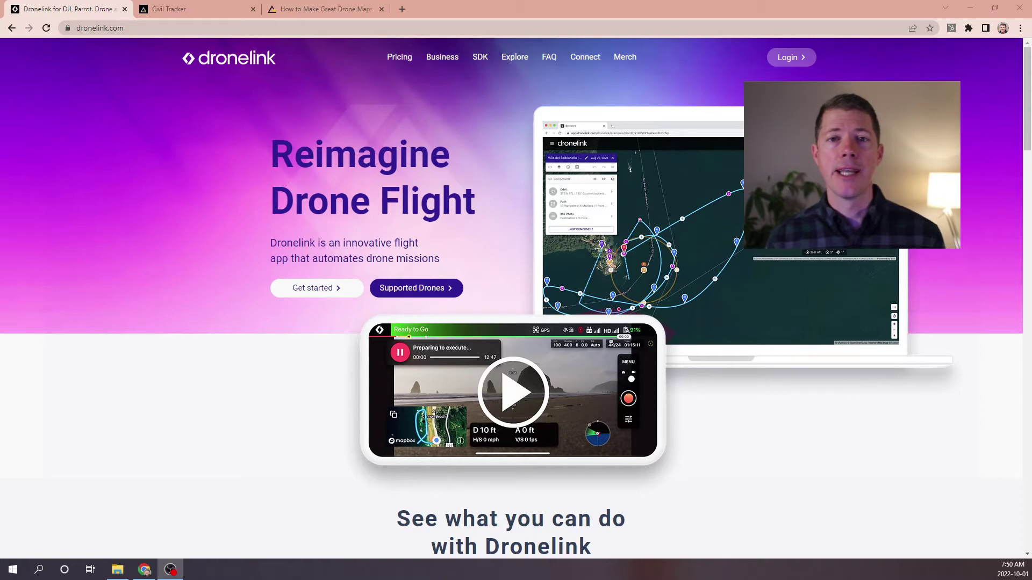
# Compare Dronelink's Hobbyist plans with the Business plans (Starter $19.99, Growth $39.99 per month).
pyautogui.click(404, 60)
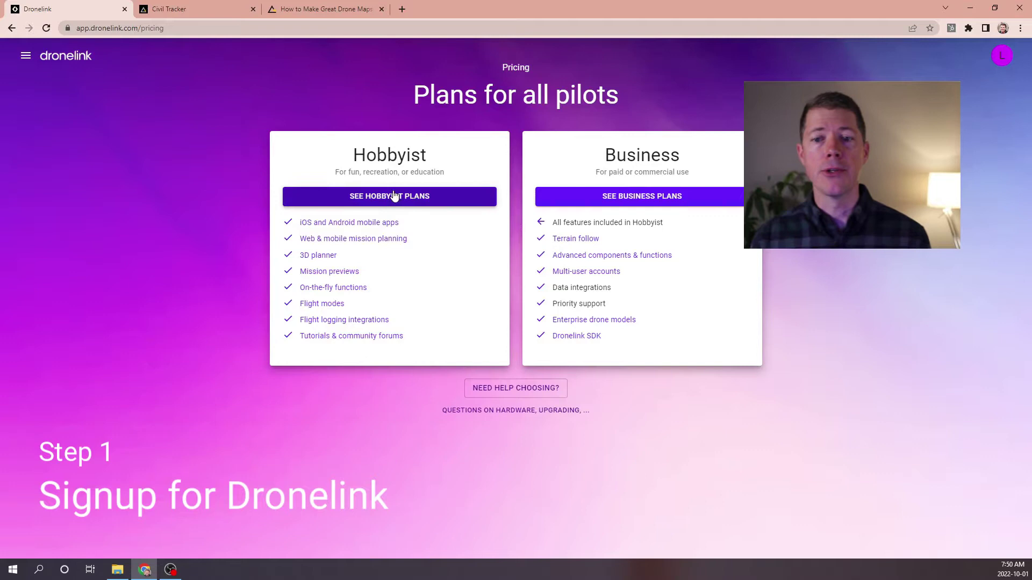
pyautogui.click(395, 198)
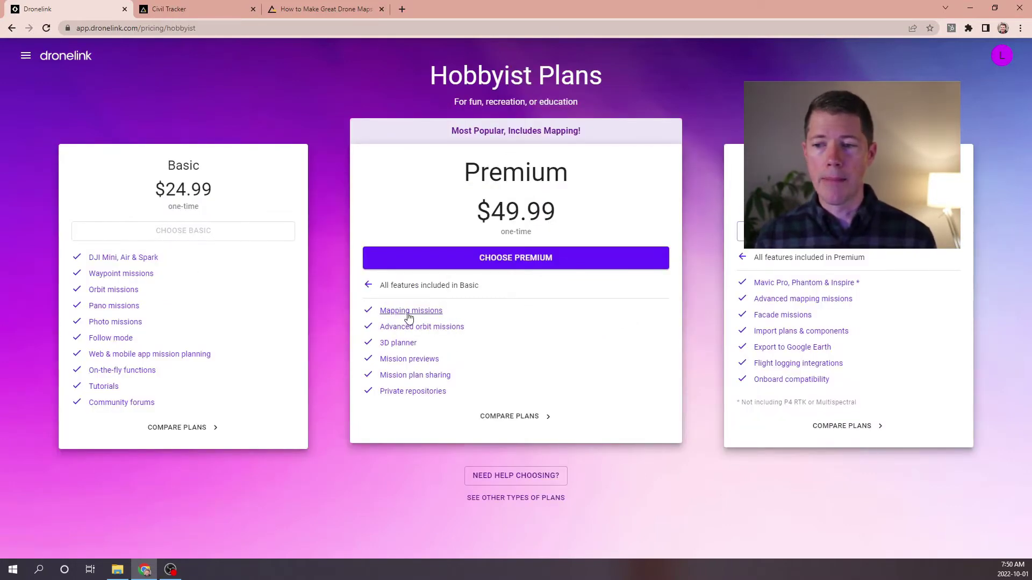
pyautogui.click(12, 28)
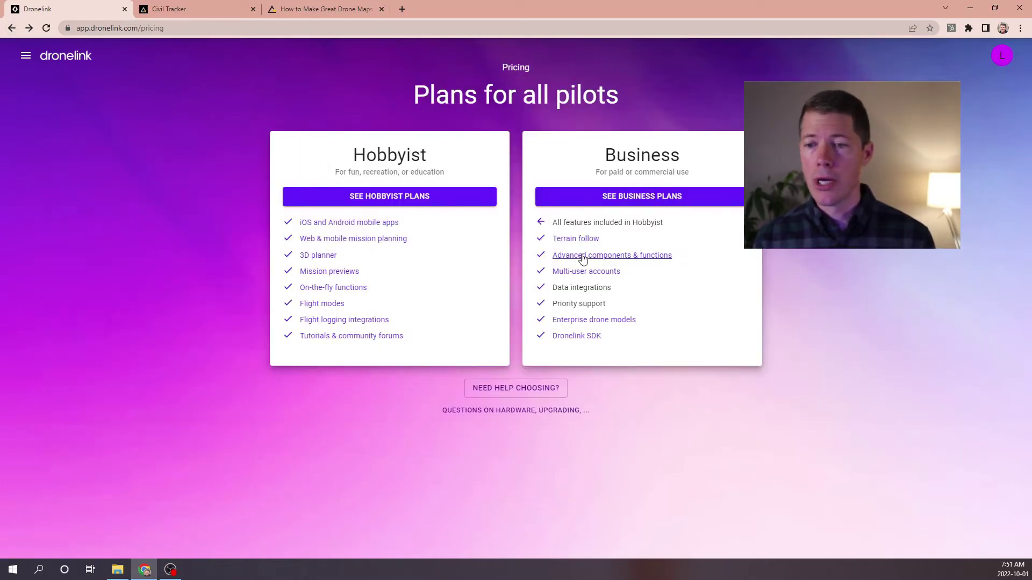
pyautogui.click(546, 200)
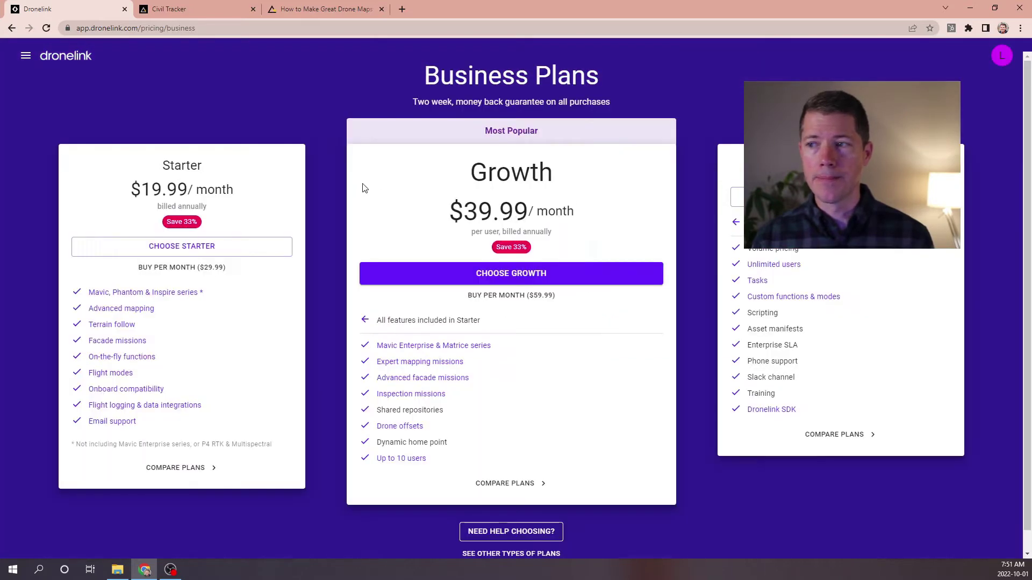
# Switch to the Civil Tracker workspace and create a new Map plan.
pyautogui.click(1002, 58)
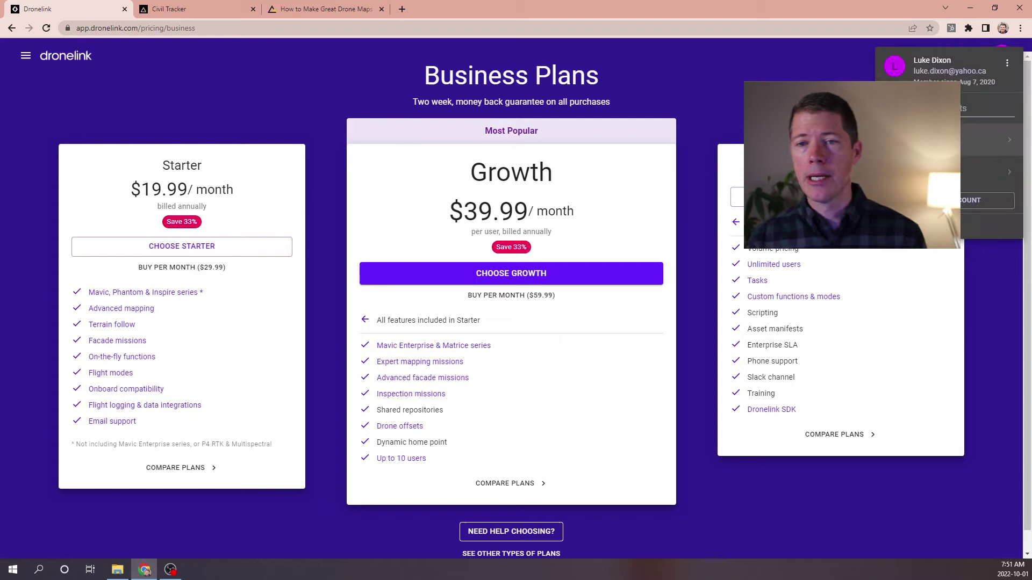
pyautogui.click(914, 140)
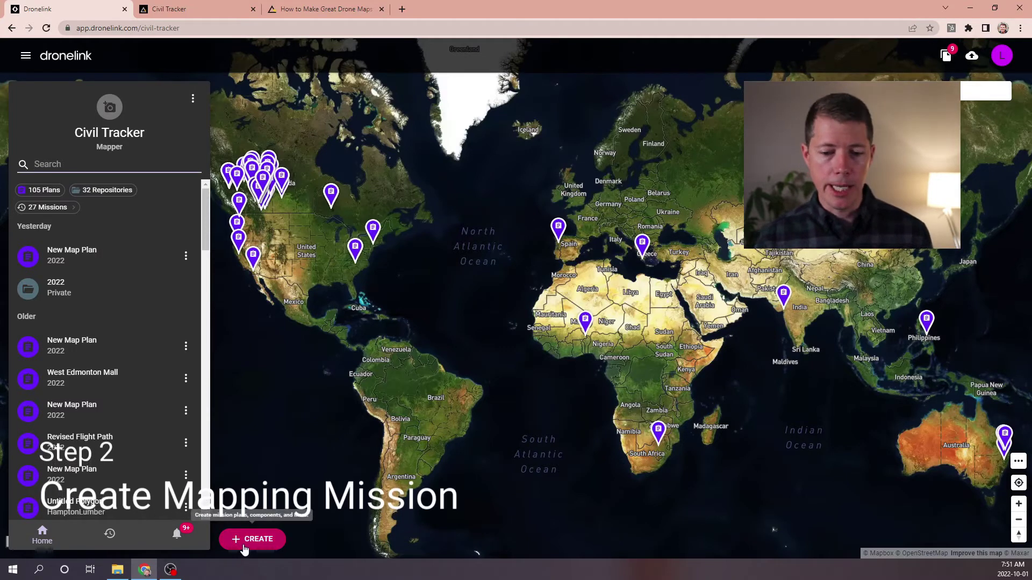
pyautogui.click(252, 539)
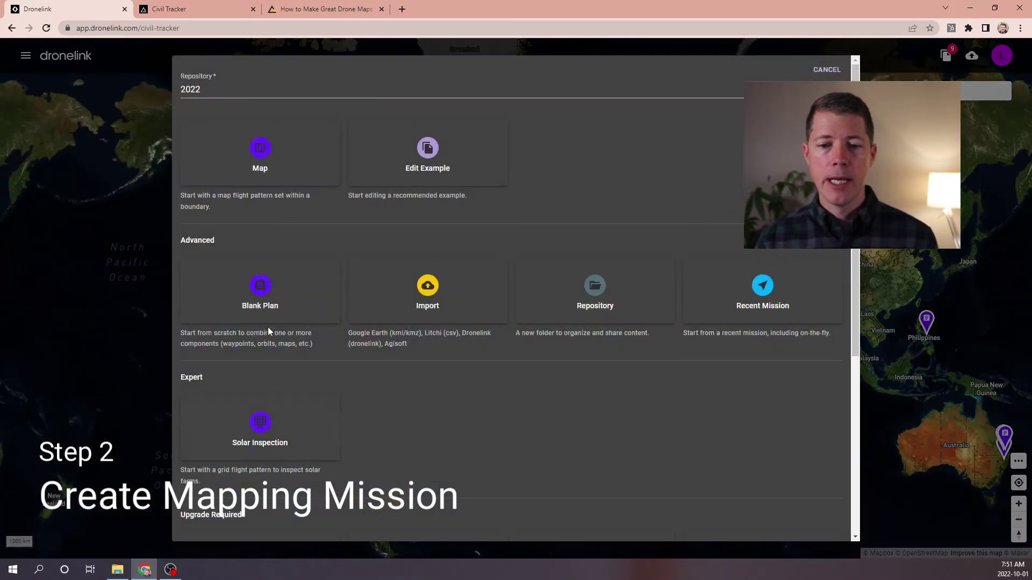
pyautogui.click(261, 156)
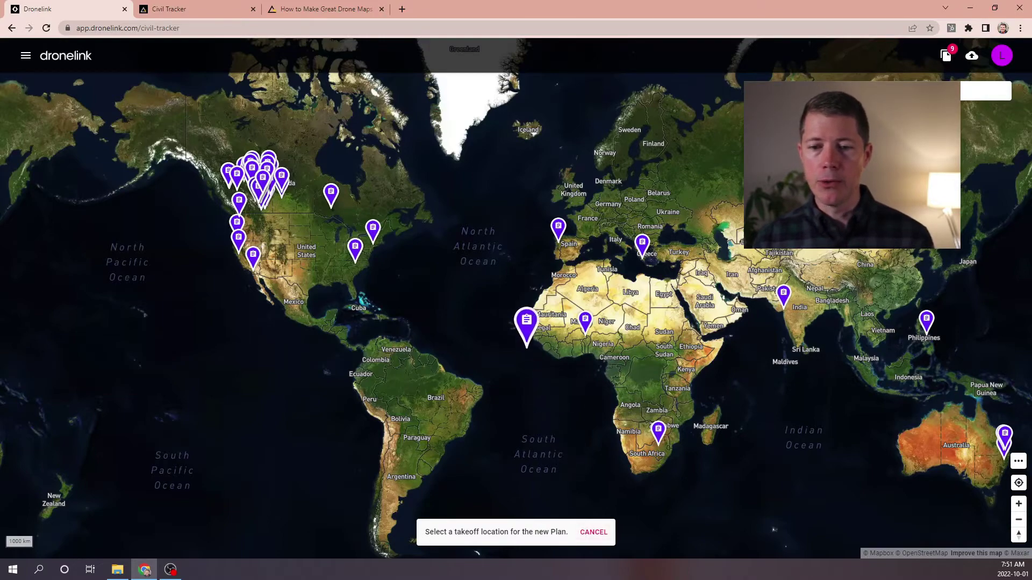
# Zoom into Alberta, select the Upper site pin, and zoom into the gravel pit by Bow Valley Trail.
pyautogui.scroll(5, 250, 192)
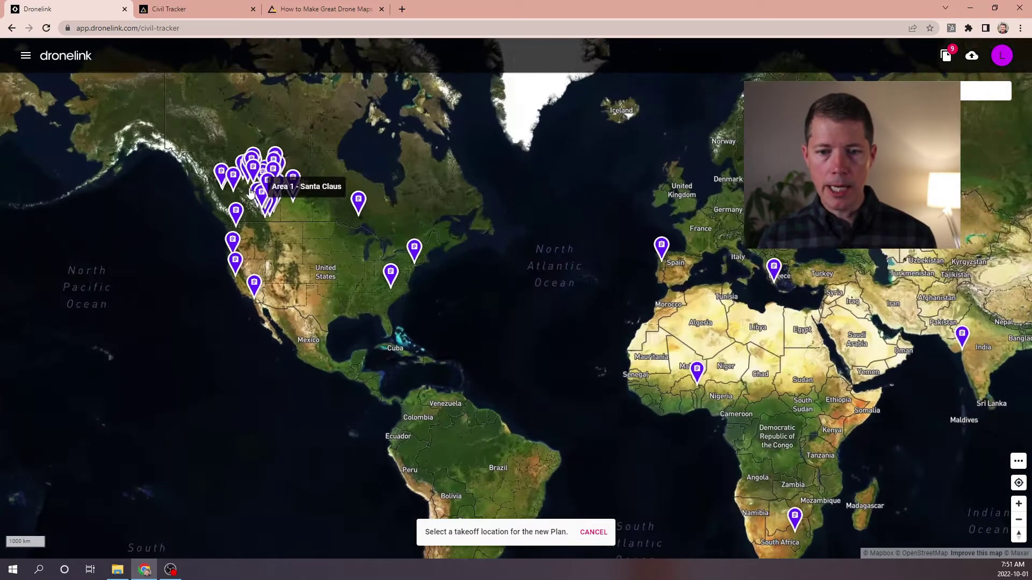
pyautogui.scroll(5, 289, 239)
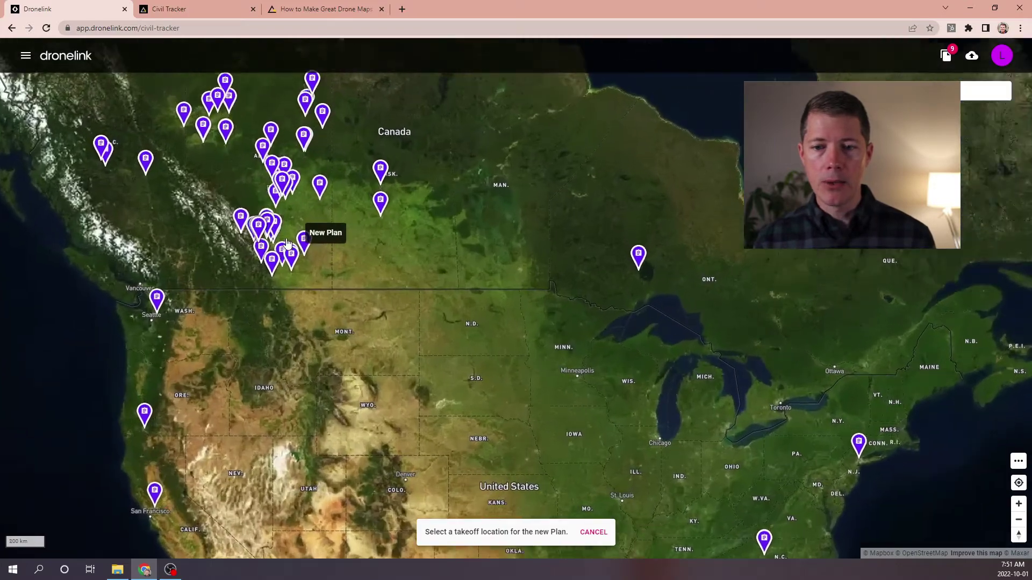
pyautogui.scroll(2, 258, 228)
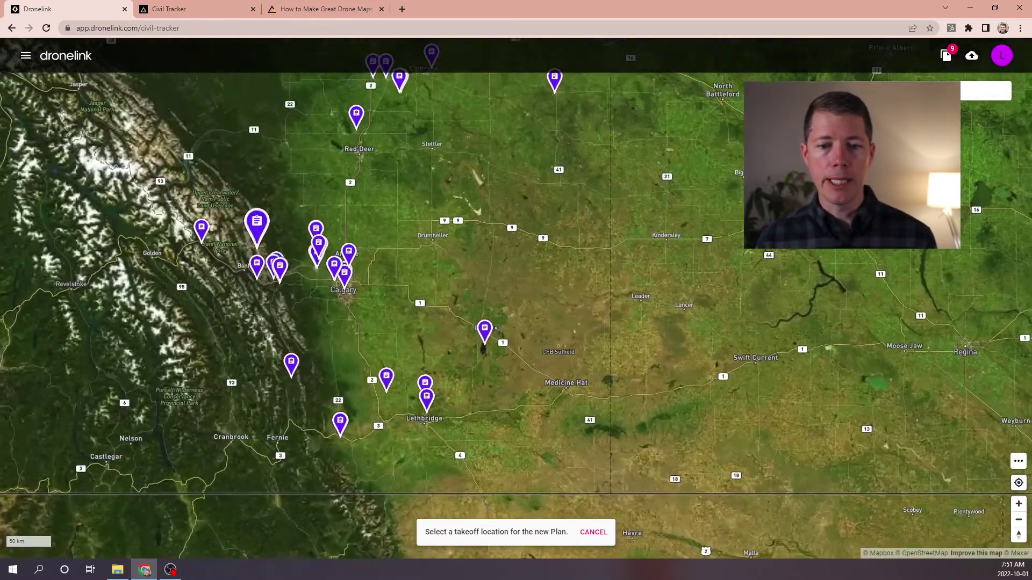
pyautogui.scroll(2, 271, 264)
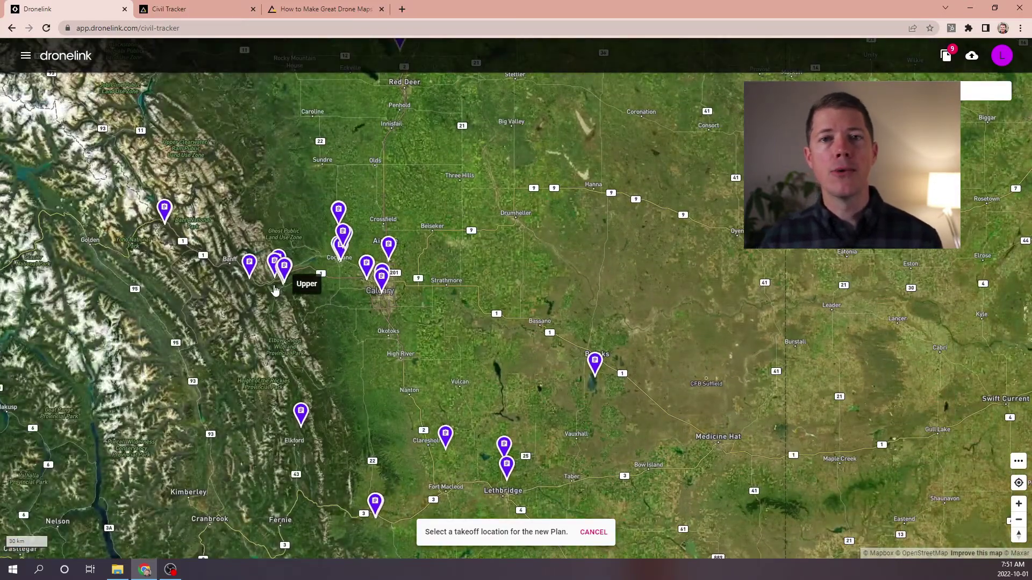
pyautogui.scroll(3, 275, 289)
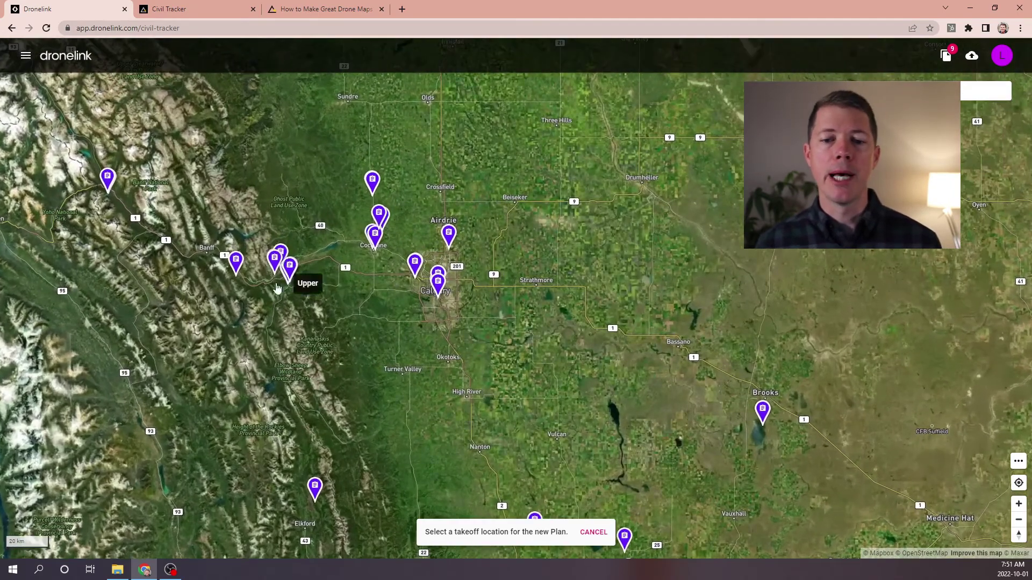
pyautogui.click(277, 289)
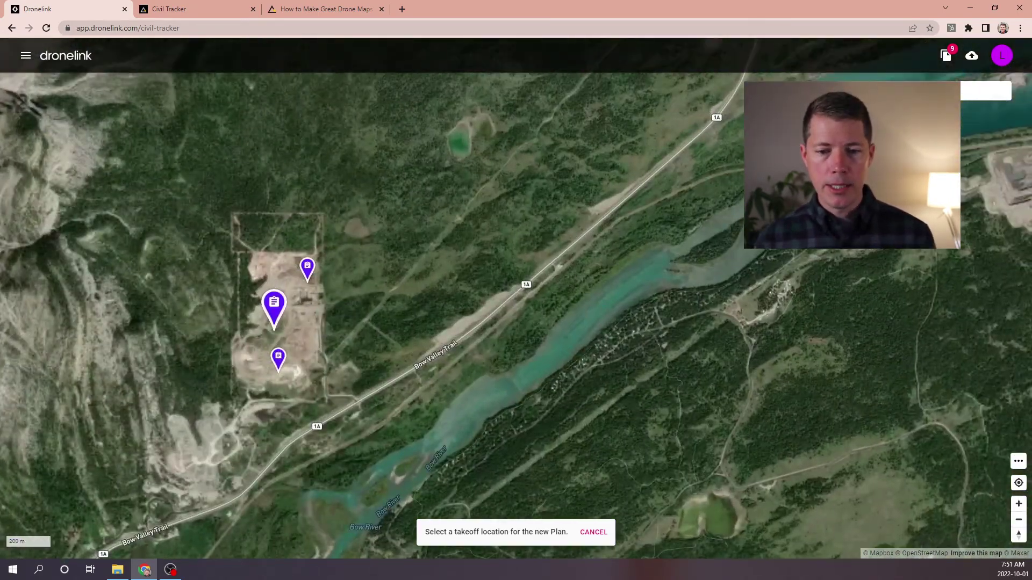
pyautogui.scroll(2, 275, 325)
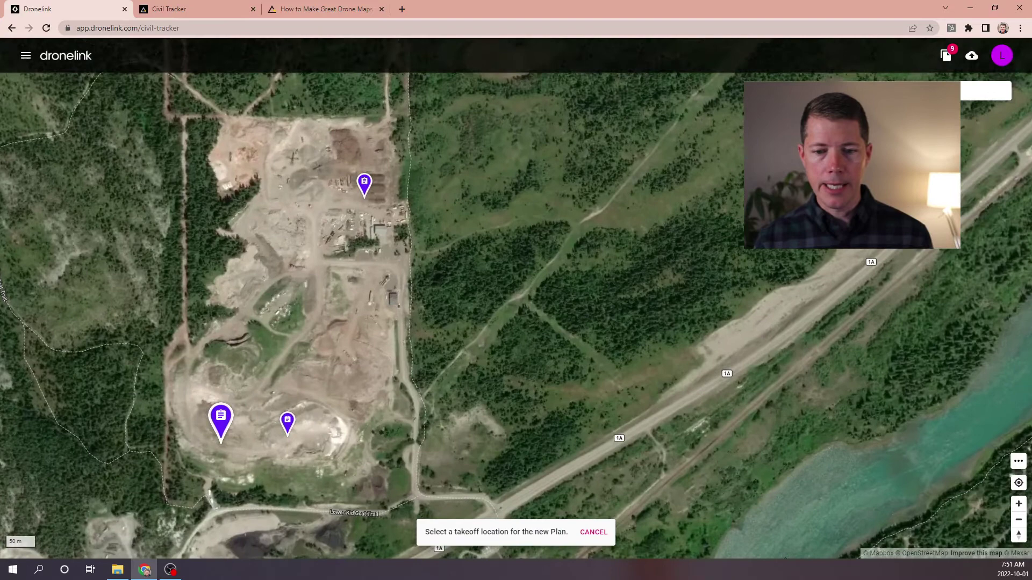
pyautogui.scroll(1, 217, 425)
pyautogui.scroll(1, 220, 443)
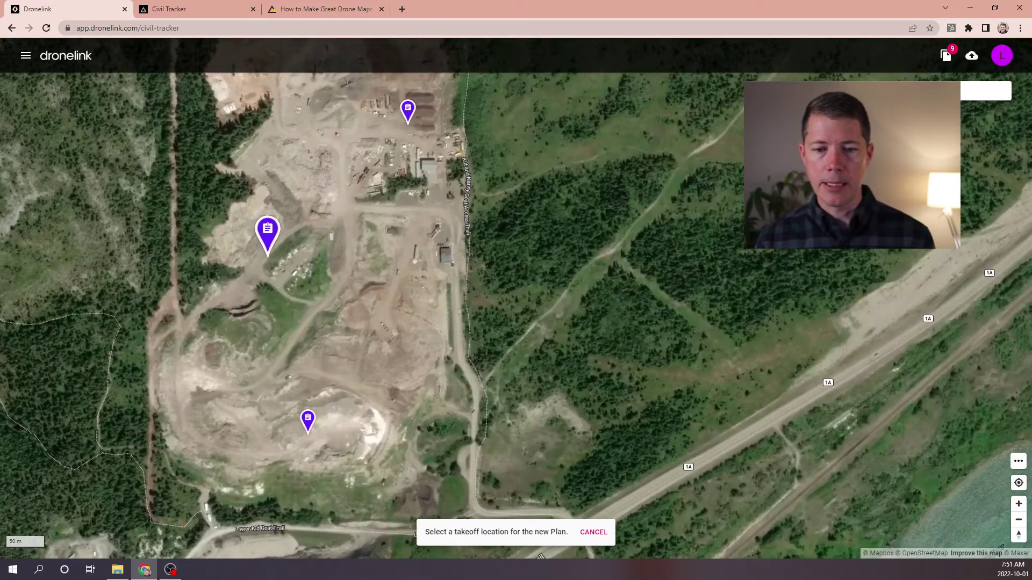
pyautogui.scroll(2, 222, 395)
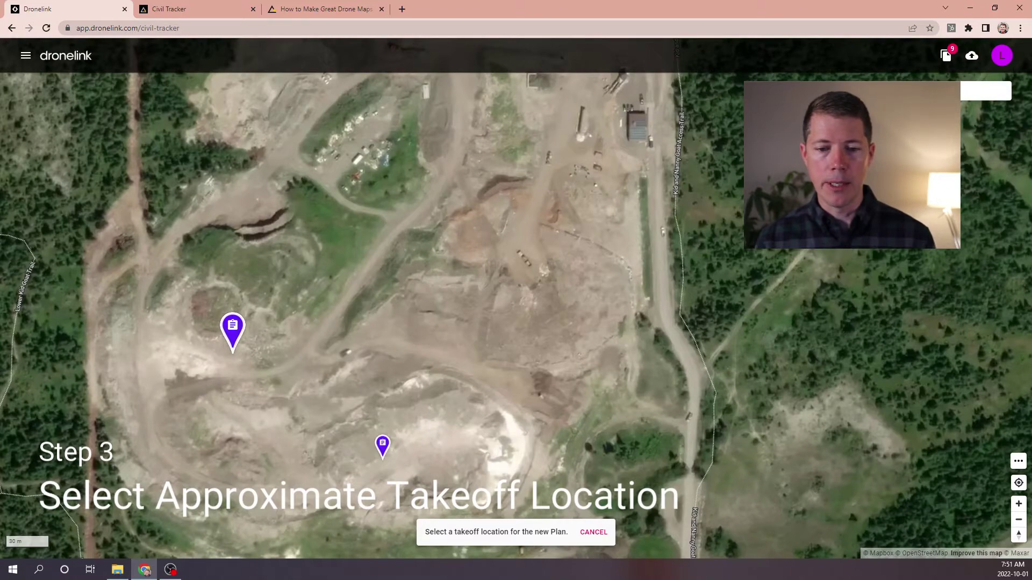
# Place the takeoff point inside the gravel pit and frame the 4.6 ha default grid.
pyautogui.click(234, 352)
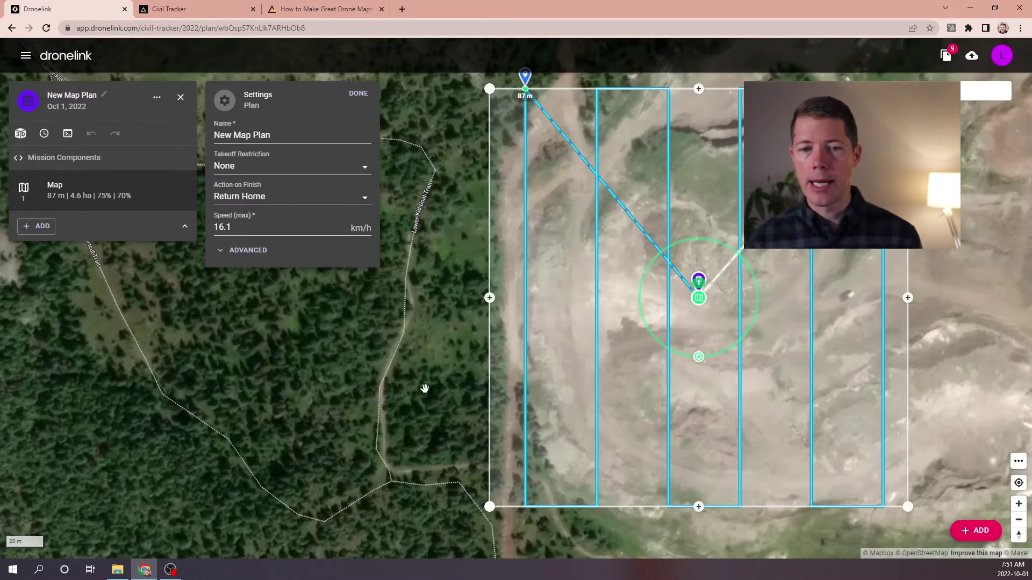
pyautogui.scroll(-2, 296, 329)
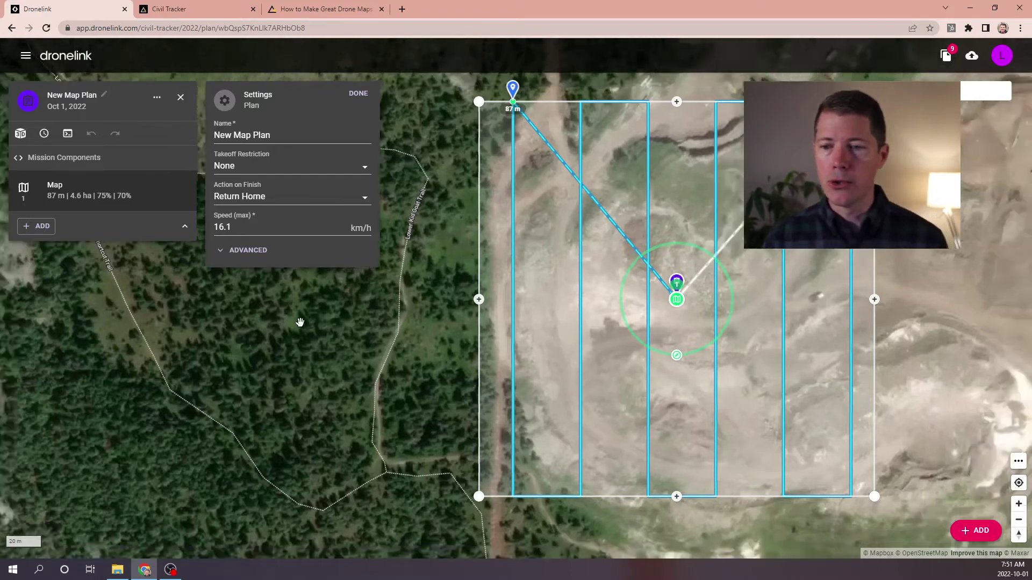
pyautogui.scroll(-2, 301, 330)
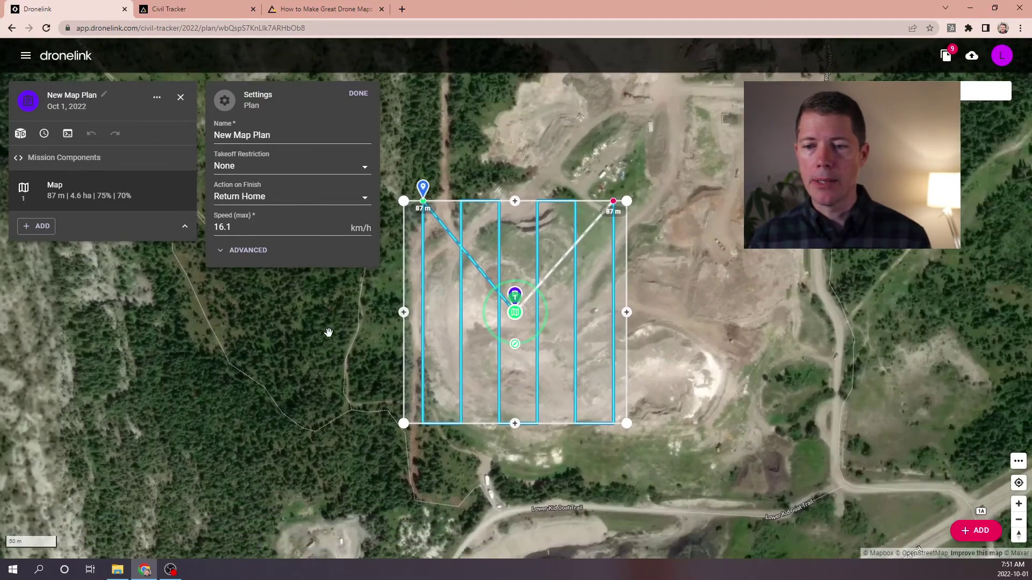
pyautogui.moveTo(329, 337); pyautogui.dragTo(400, 328)
pyautogui.scroll(-2, 378, 332)
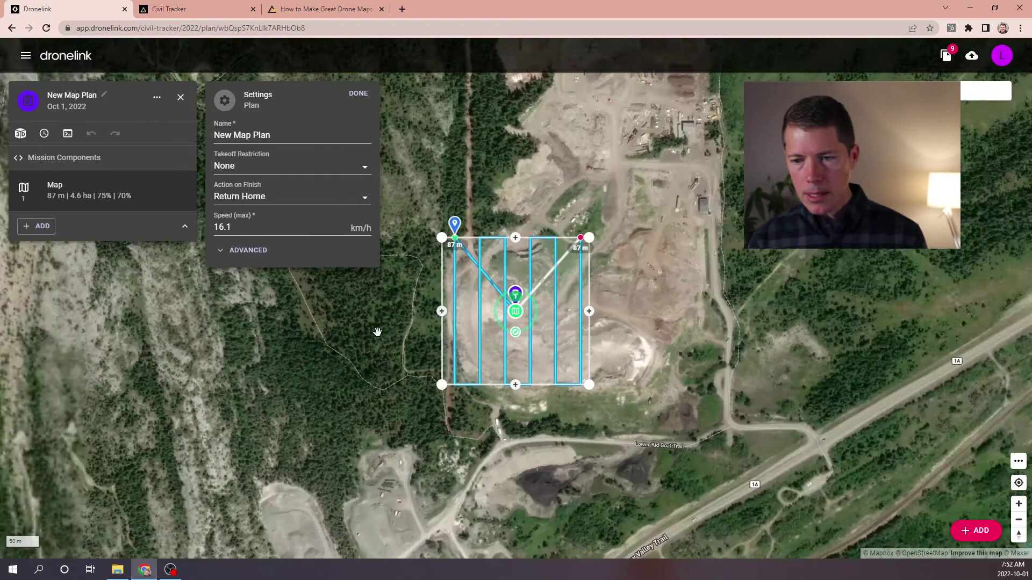
pyautogui.scroll(-1, 378, 332)
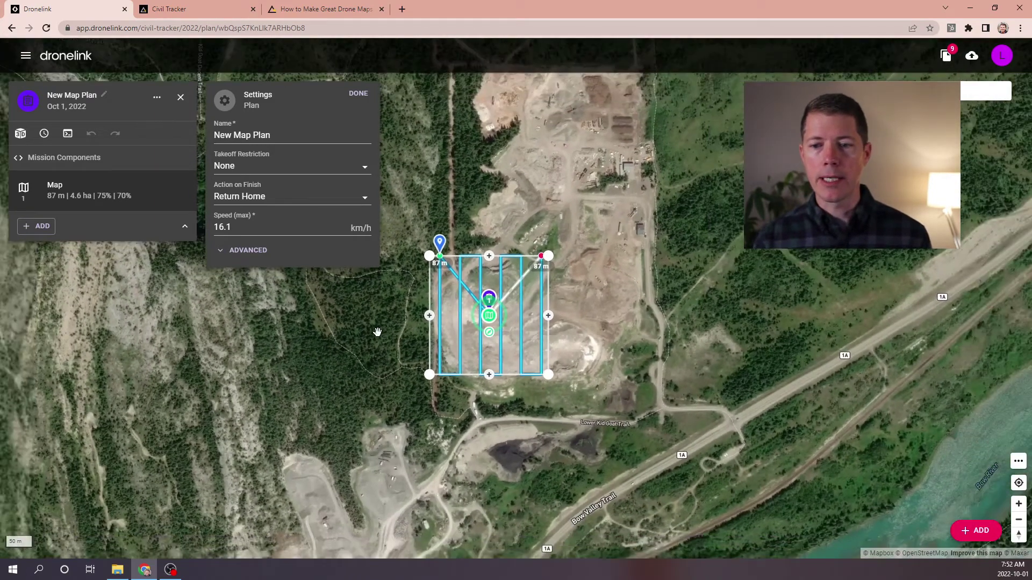
pyautogui.moveTo(378, 332); pyautogui.dragTo(350, 359)
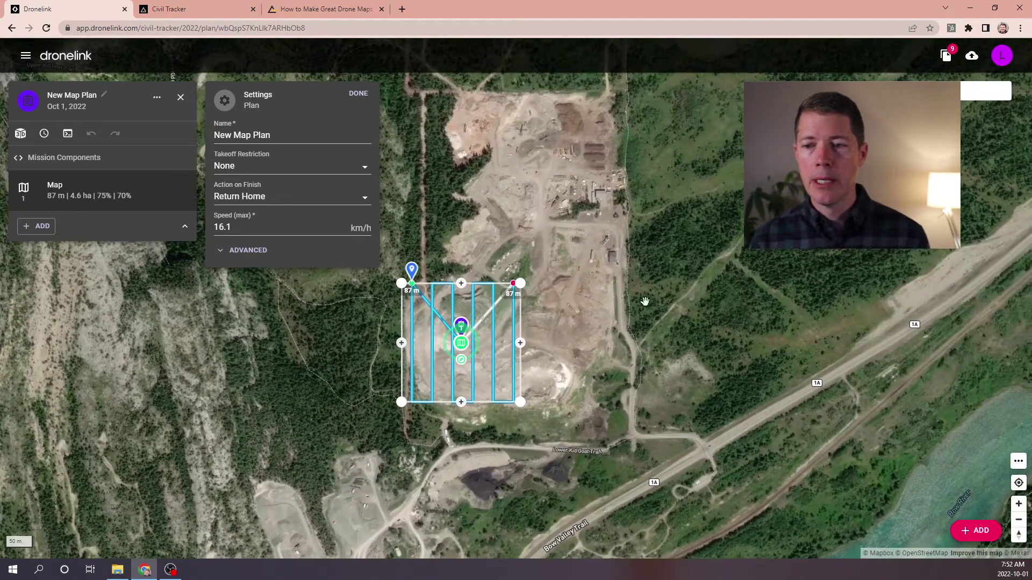
pyautogui.moveTo(696, 295); pyautogui.dragTo(725, 294)
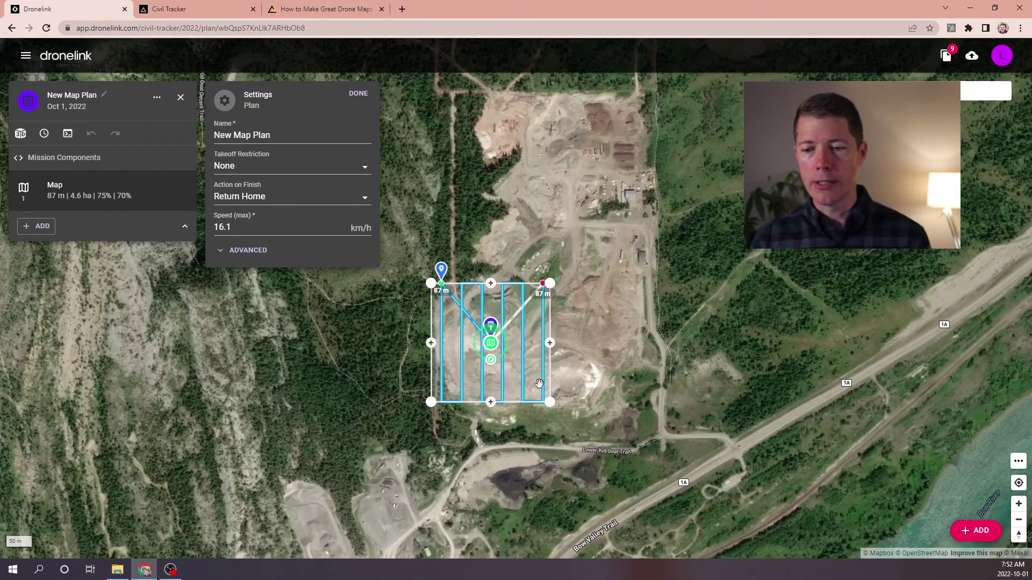
# Stretch the map area's four corners outward across the gravel pit.
pyautogui.moveTo(551, 408); pyautogui.dragTo(668, 457)
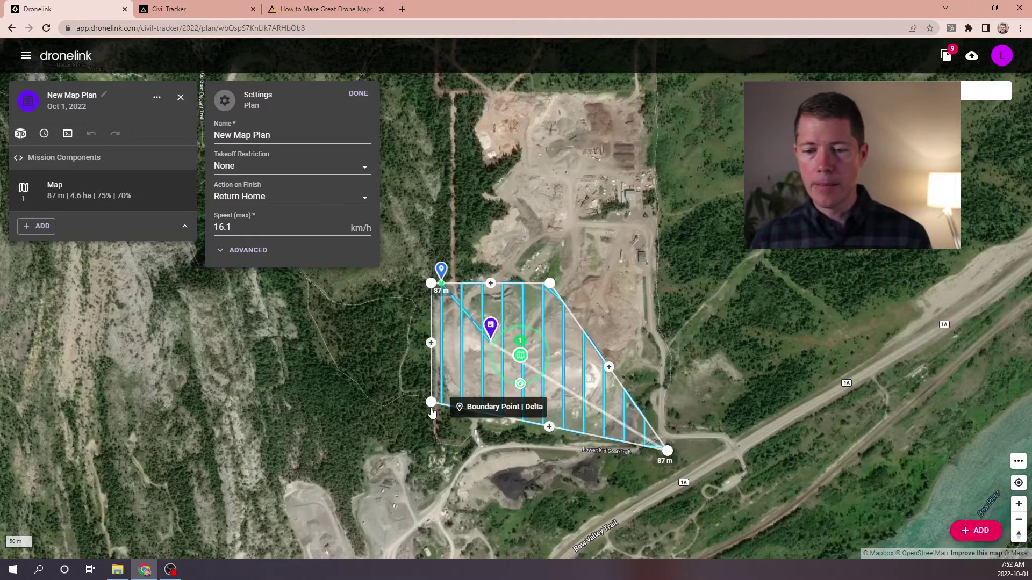
pyautogui.moveTo(431, 413); pyautogui.dragTo(433, 451)
pyautogui.moveTo(550, 283); pyautogui.dragTo(666, 96)
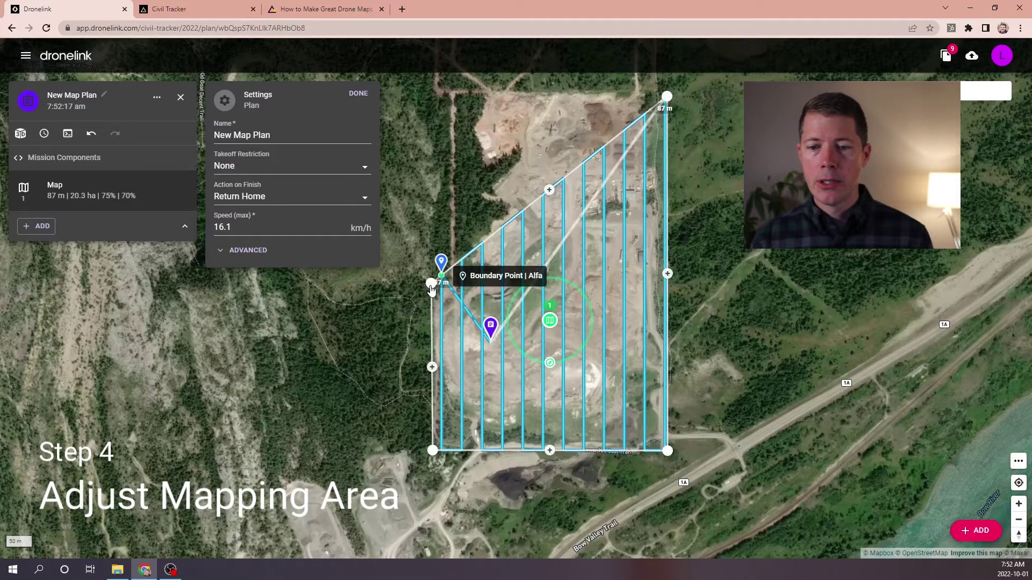
pyautogui.moveTo(432, 285); pyautogui.dragTo(433, 98)
# Refine the boundary corners to cover the pit's north end, reaching 36.0 ha.
pyautogui.moveTo(348, 359); pyautogui.dragTo(339, 430)
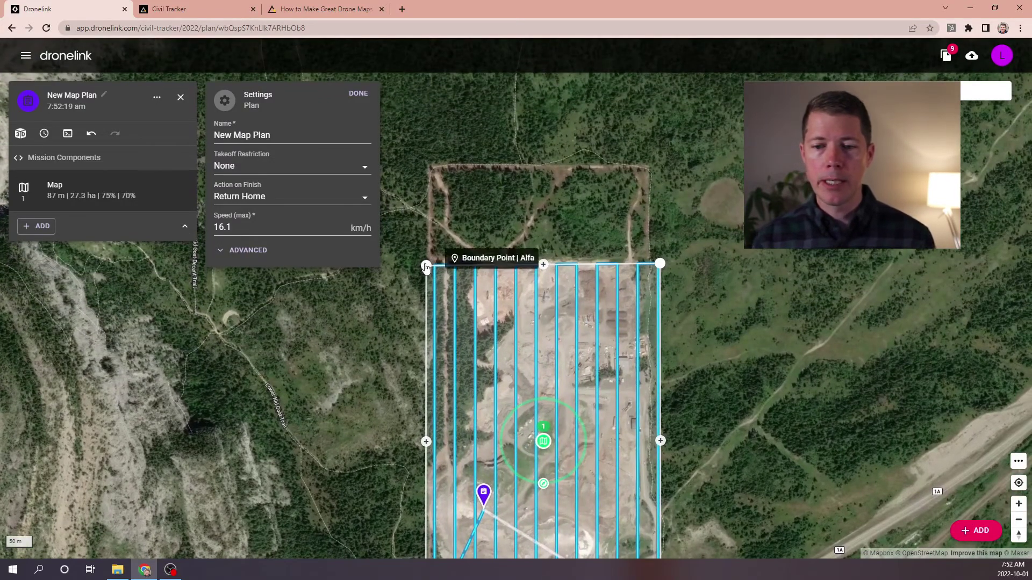
pyautogui.moveTo(426, 263); pyautogui.dragTo(422, 161)
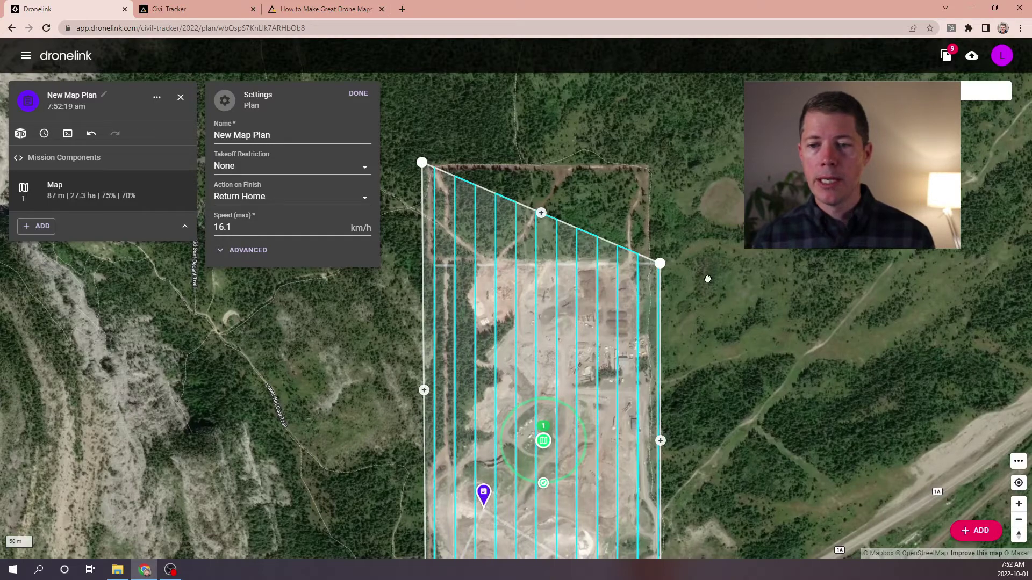
pyautogui.moveTo(660, 263); pyautogui.dragTo(658, 166)
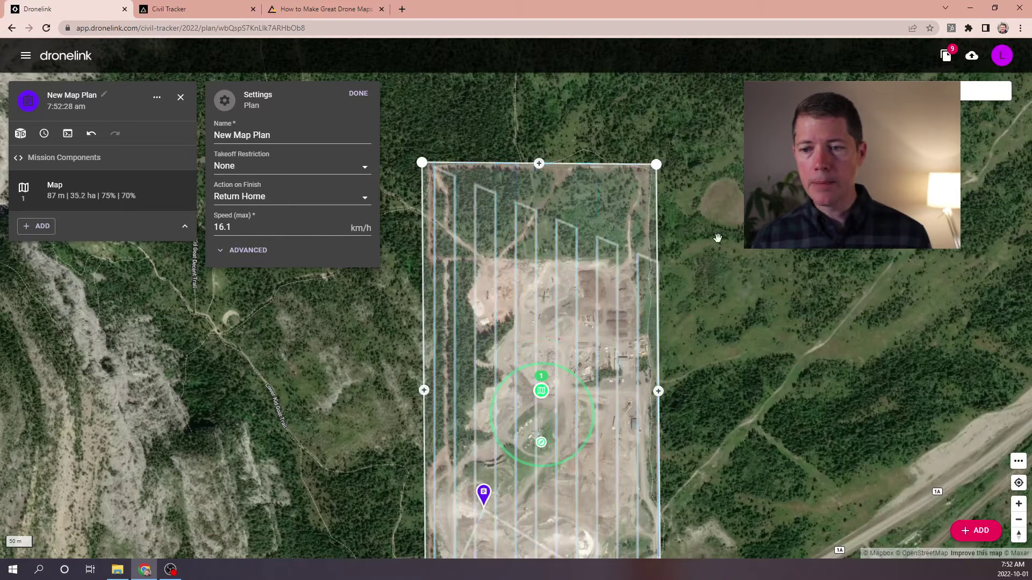
pyautogui.moveTo(722, 302); pyautogui.dragTo(709, 251)
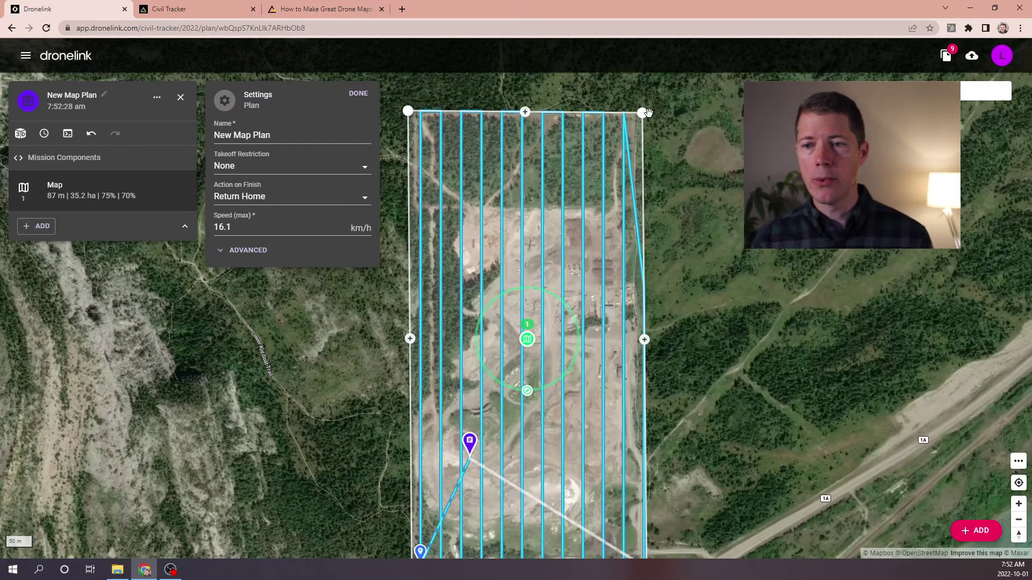
pyautogui.moveTo(647, 112); pyautogui.dragTo(648, 115)
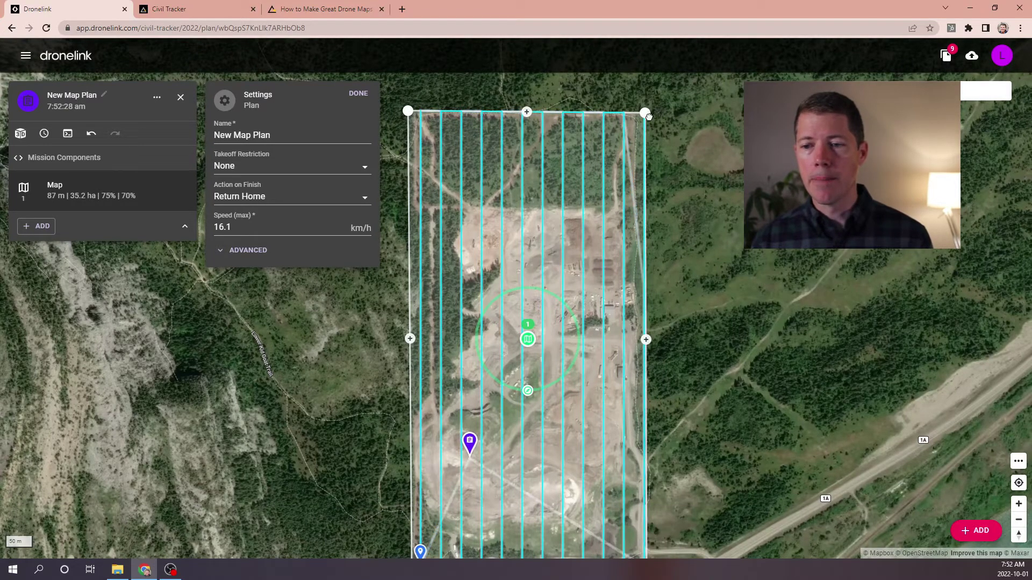
pyautogui.moveTo(721, 266); pyautogui.dragTo(707, 197)
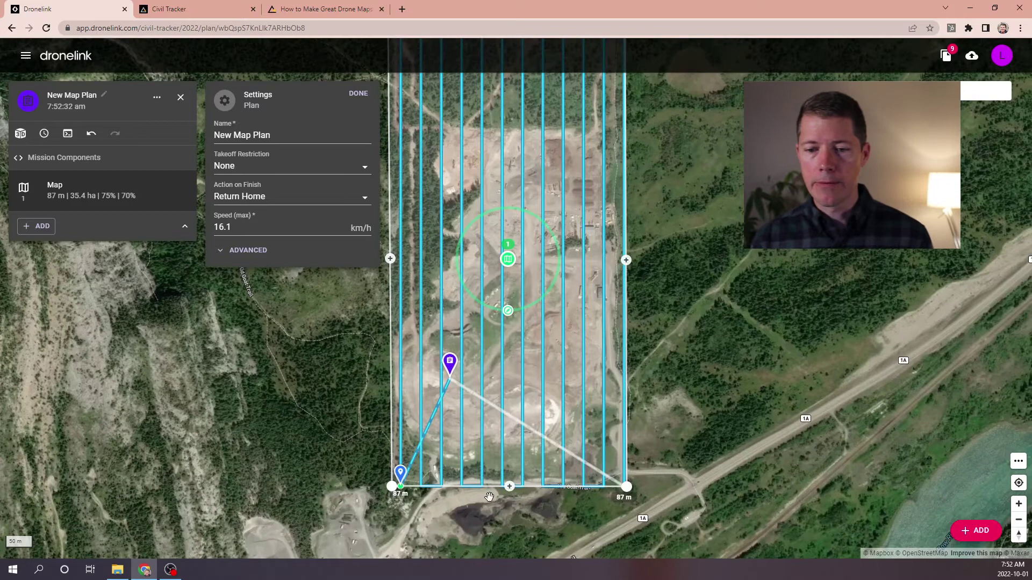
pyautogui.moveTo(297, 436); pyautogui.dragTo(390, 459)
pyautogui.moveTo(449, 528); pyautogui.dragTo(445, 528)
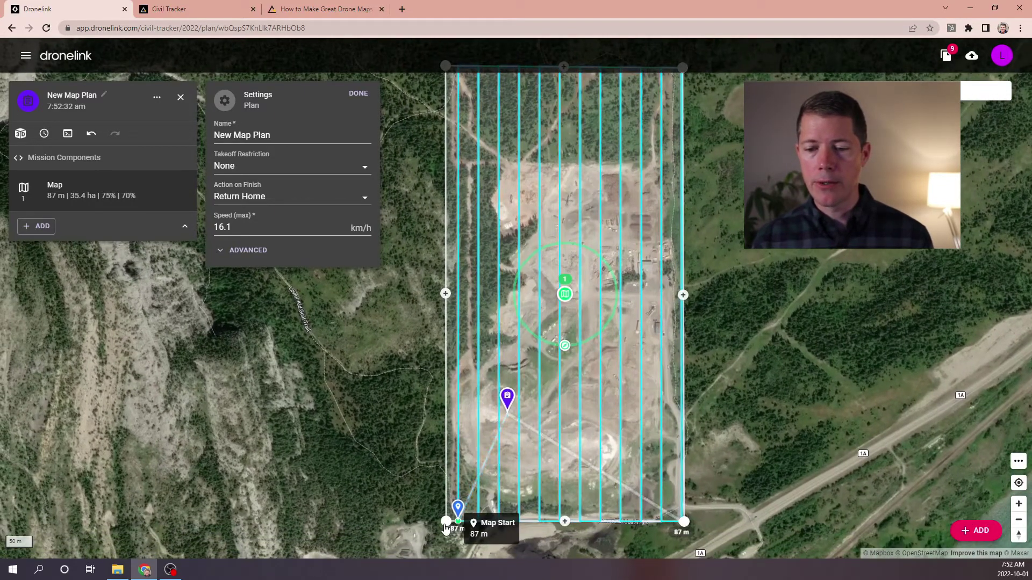
pyautogui.moveTo(445, 76); pyautogui.dragTo(440, 112)
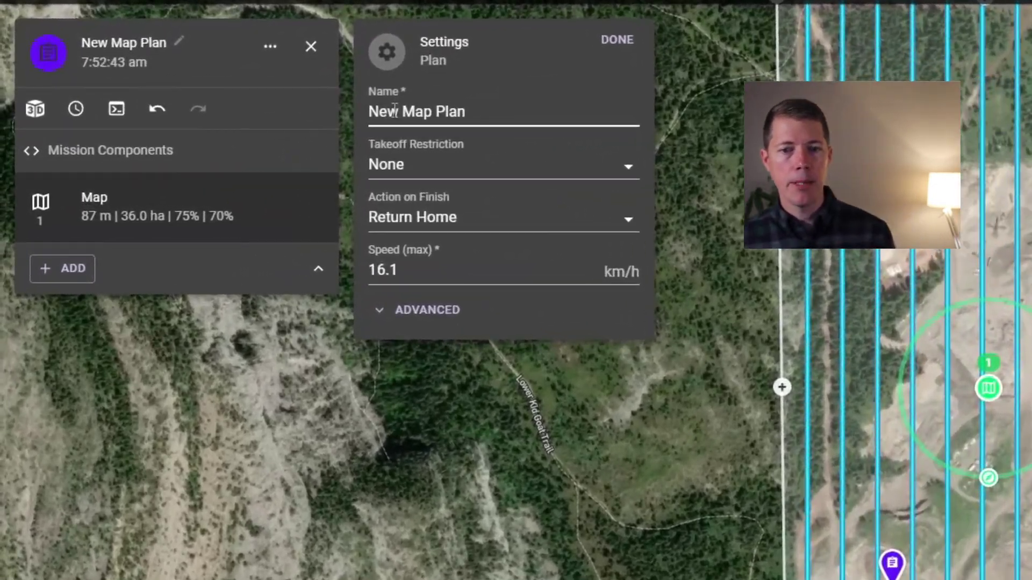
# Rename the plan to 'Demo Map' and show its advanced settings.
pyautogui.click(435, 119)
pyautogui.moveTo(479, 117); pyautogui.dragTo(362, 121)
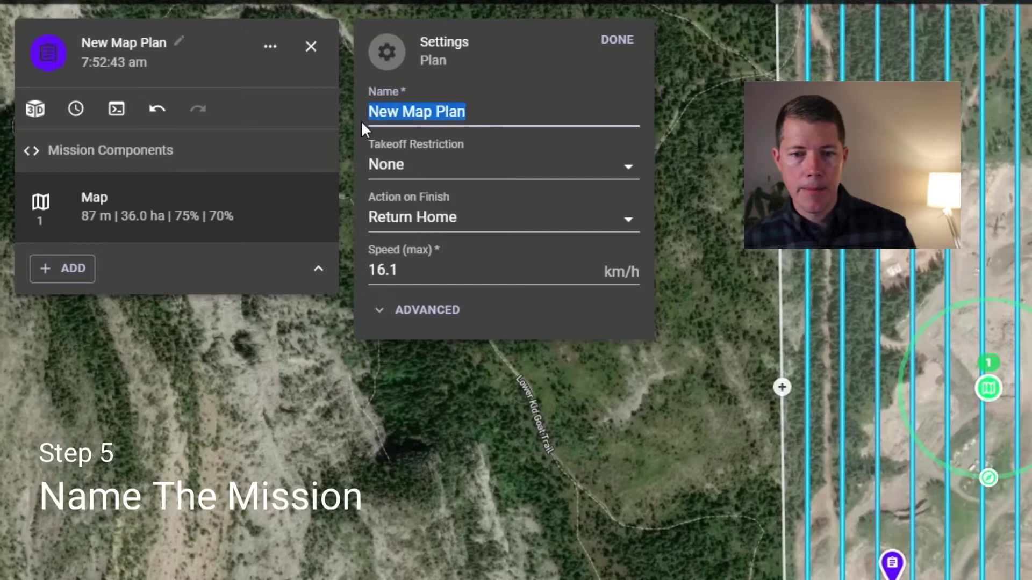
pyautogui.write('Demo Map')
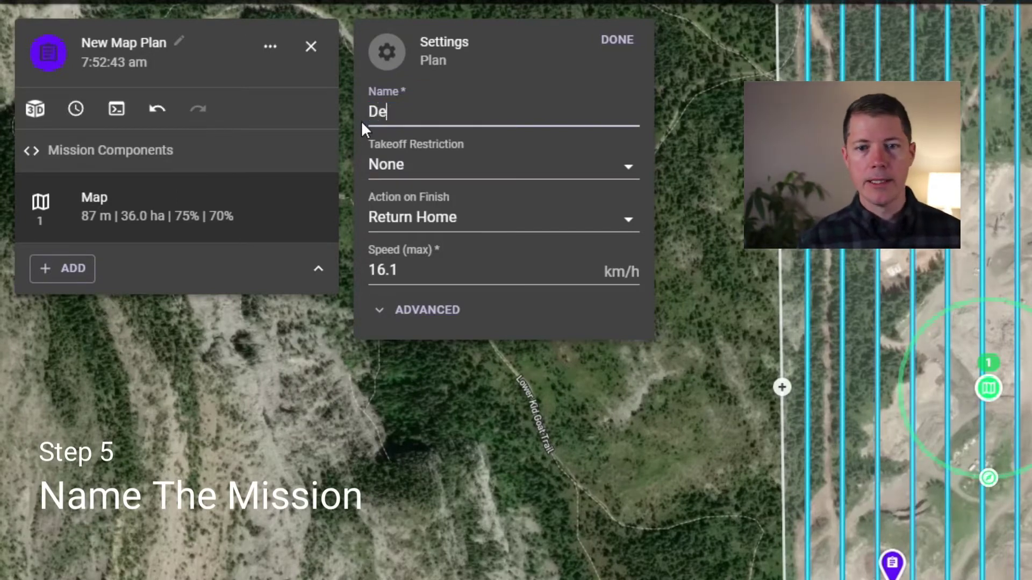
pyautogui.click(390, 312)
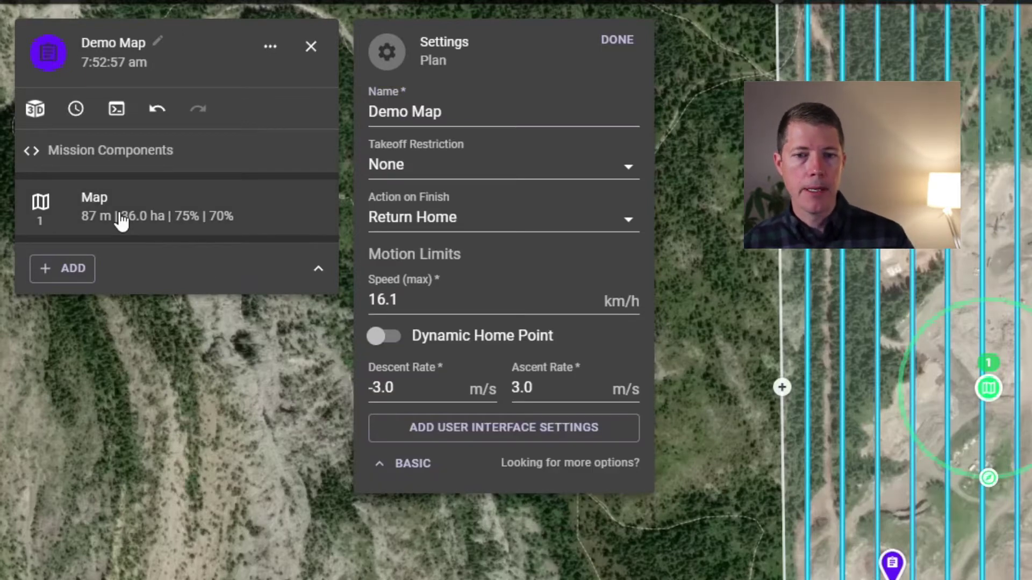
# Show the Map component's advanced settings, keeping Mavic - Mini 2 as the camera.
pyautogui.click(122, 220)
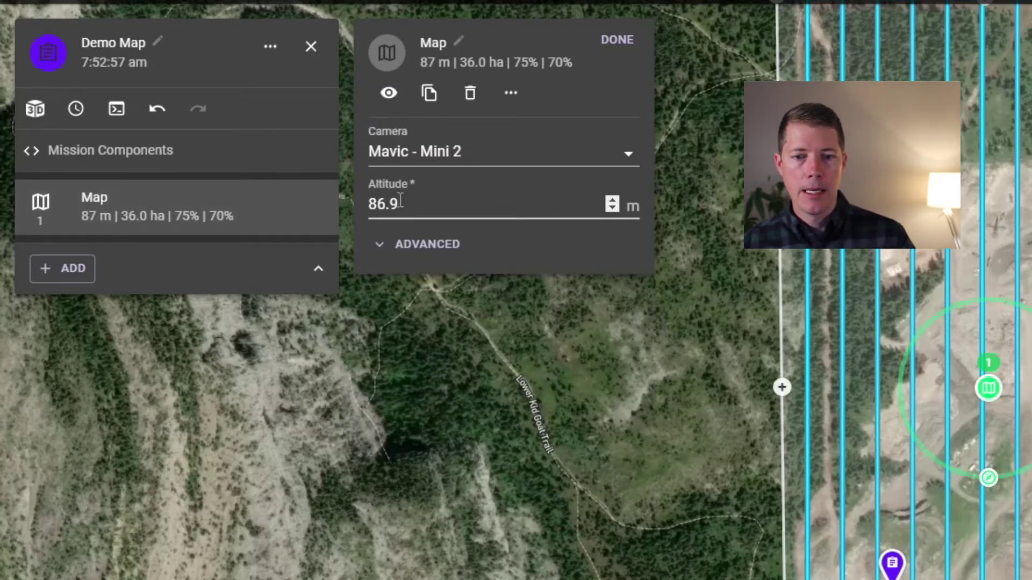
pyautogui.click(383, 247)
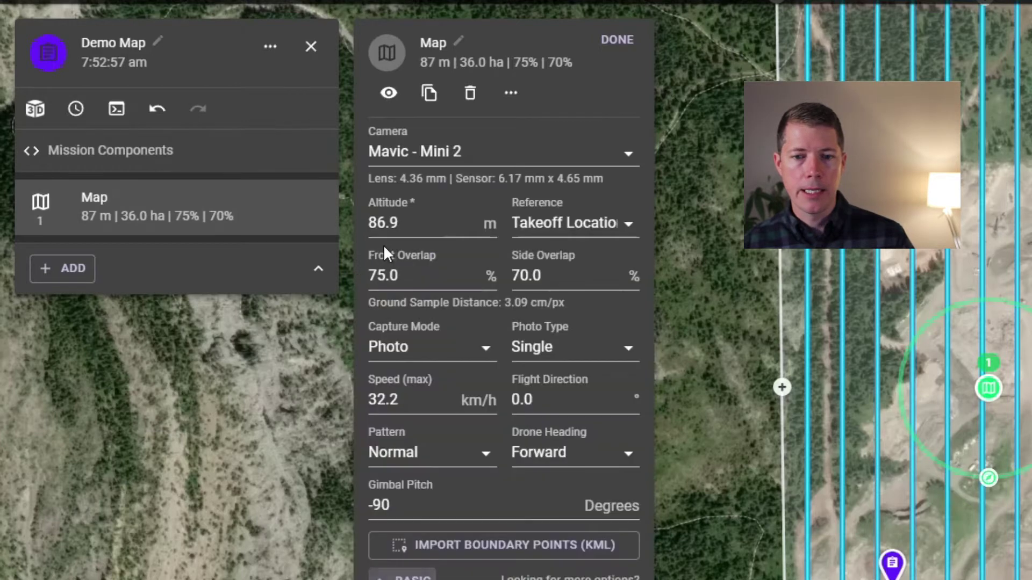
pyautogui.click(463, 156)
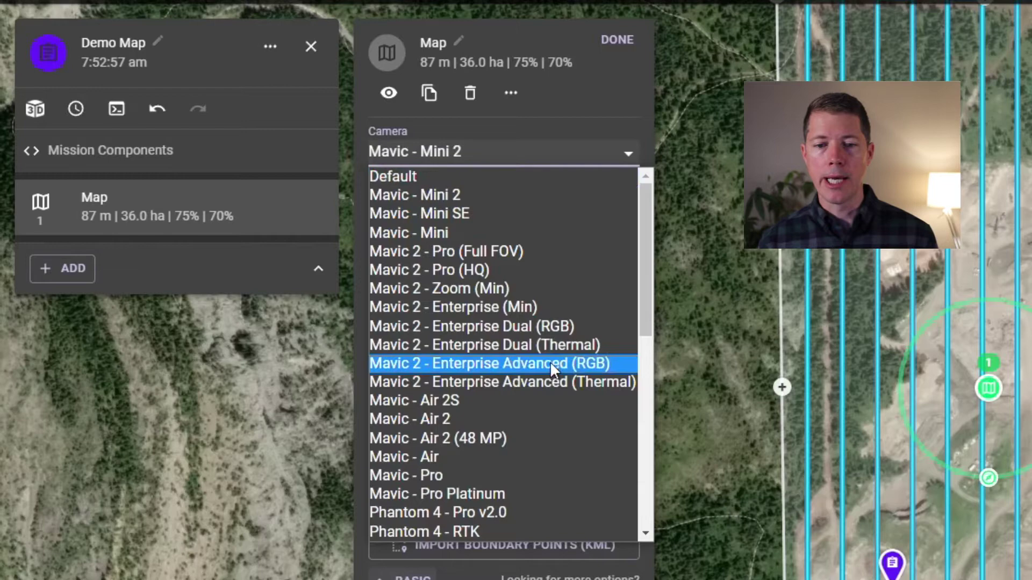
pyautogui.press('Escape')
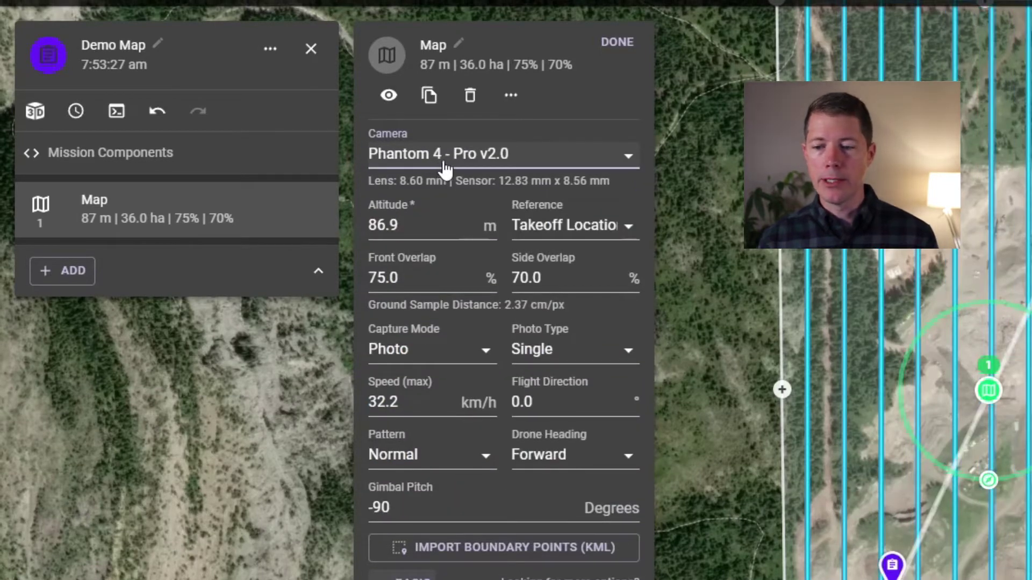
pyautogui.click(444, 166)
pyautogui.press('Escape')
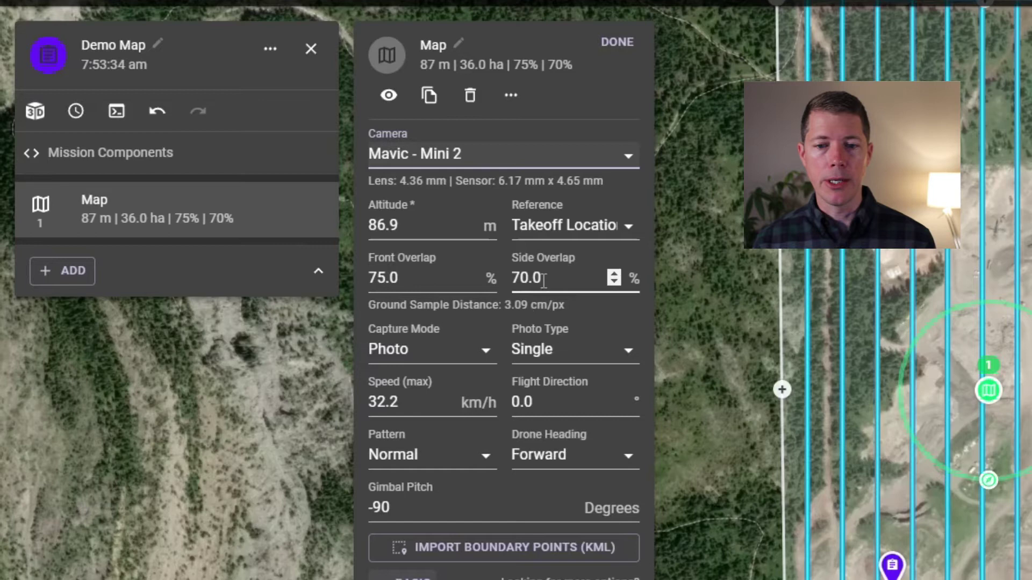
# Set the Map component's side overlap to 75%.
pyautogui.moveTo(544, 280); pyautogui.dragTo(512, 277)
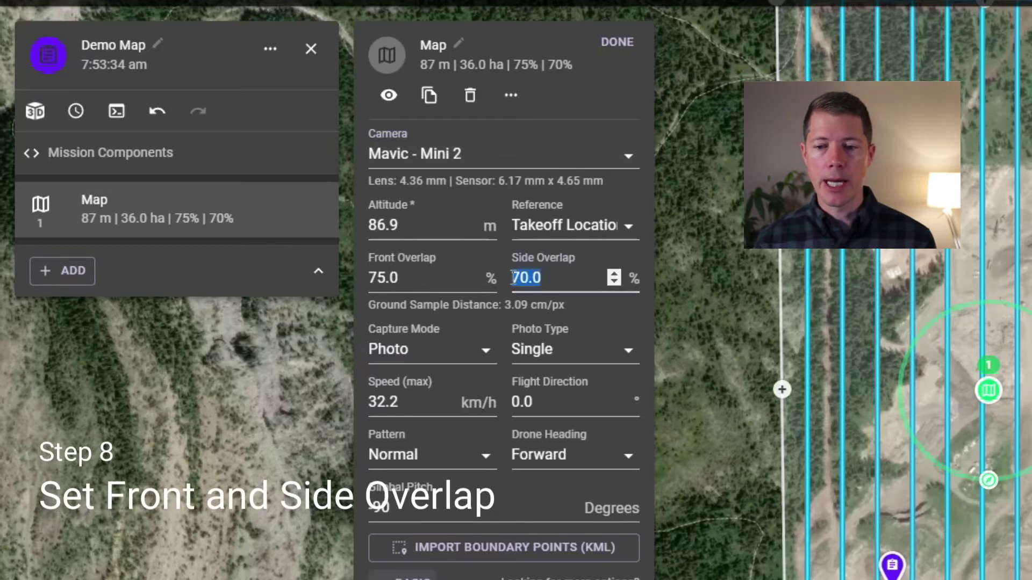
pyautogui.write('75')
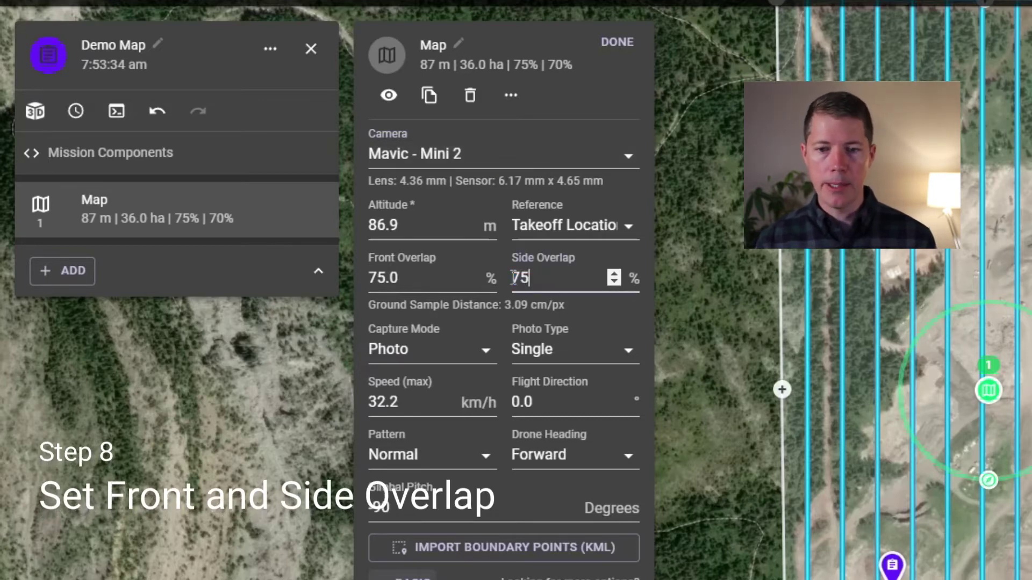
pyautogui.click(433, 284)
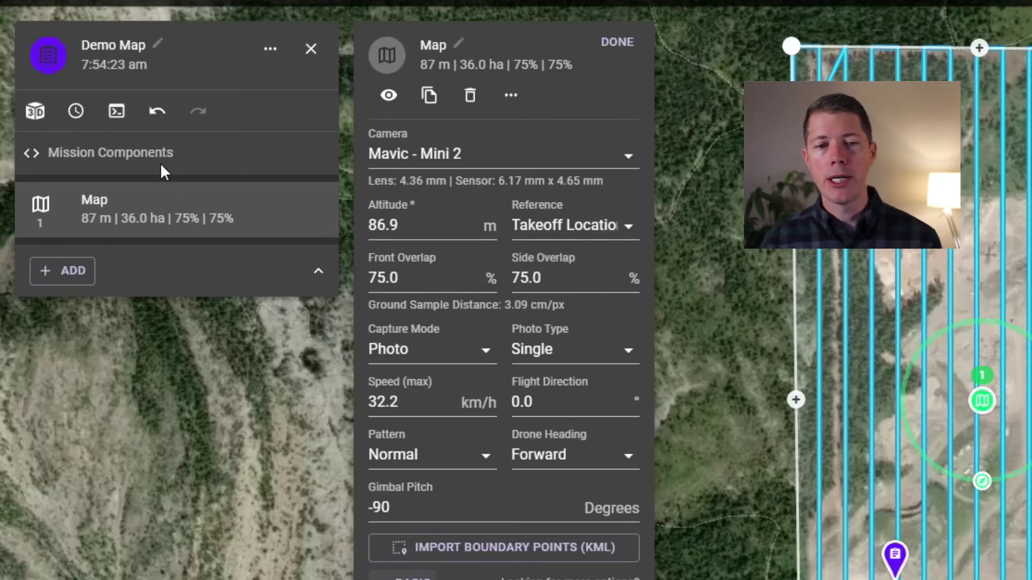
pyautogui.click(76, 111)
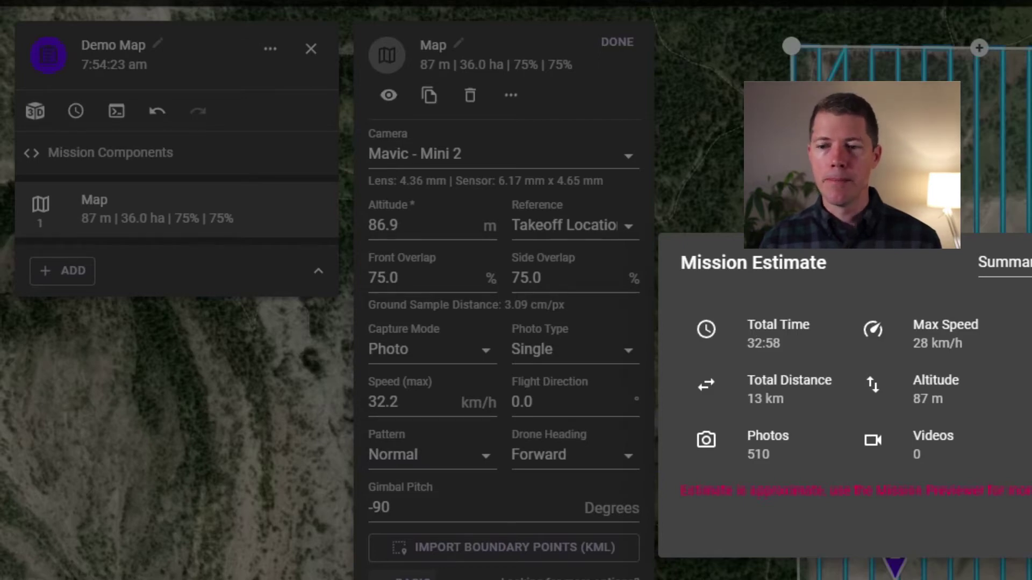
pyautogui.press('Escape')
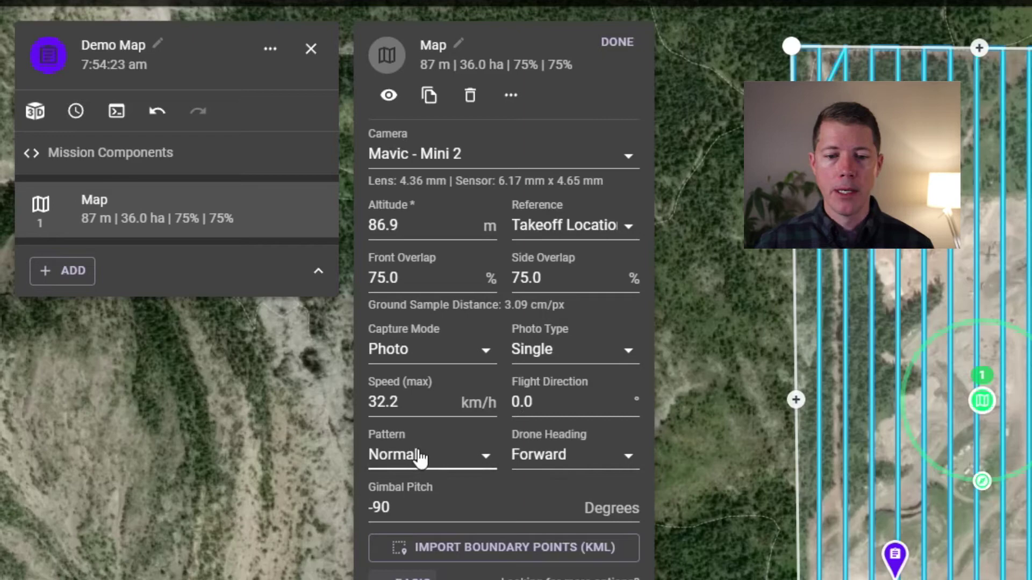
# Set the pattern to Grid and review the estimate (1:07:01, 26 km, 1,013 photos).
pyautogui.click(389, 461)
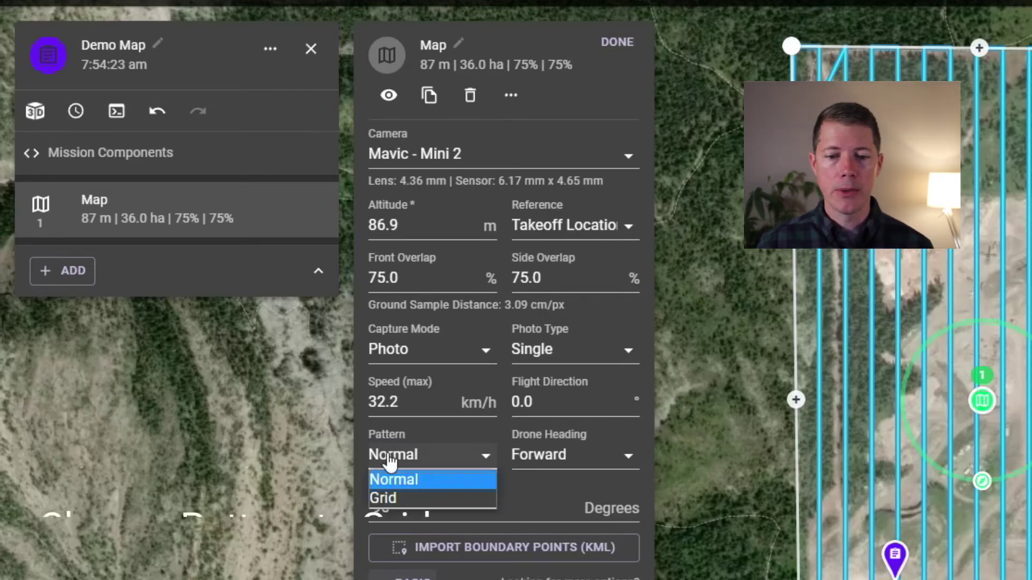
pyautogui.click(387, 497)
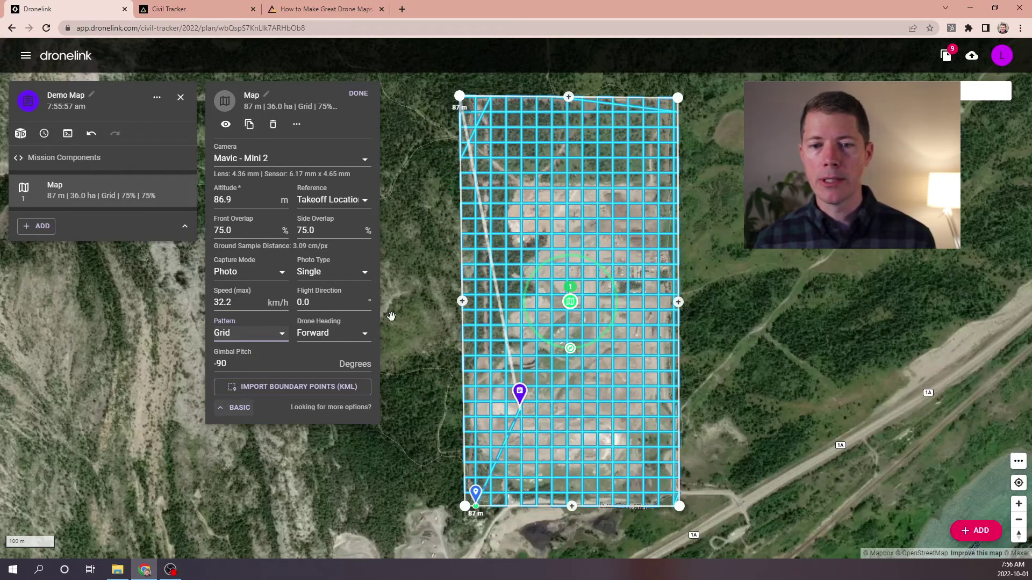
pyautogui.click(43, 133)
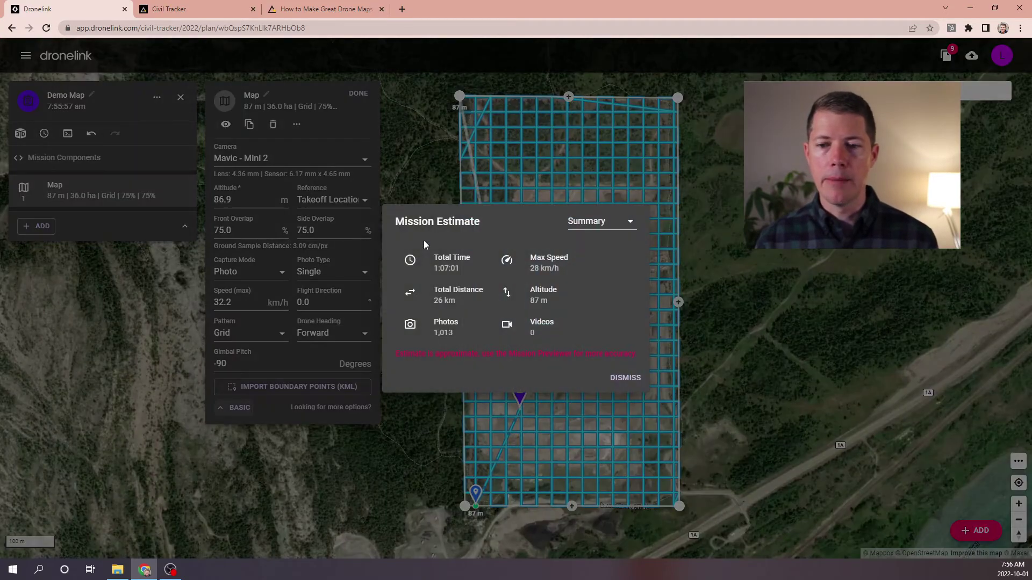
pyautogui.click(626, 379)
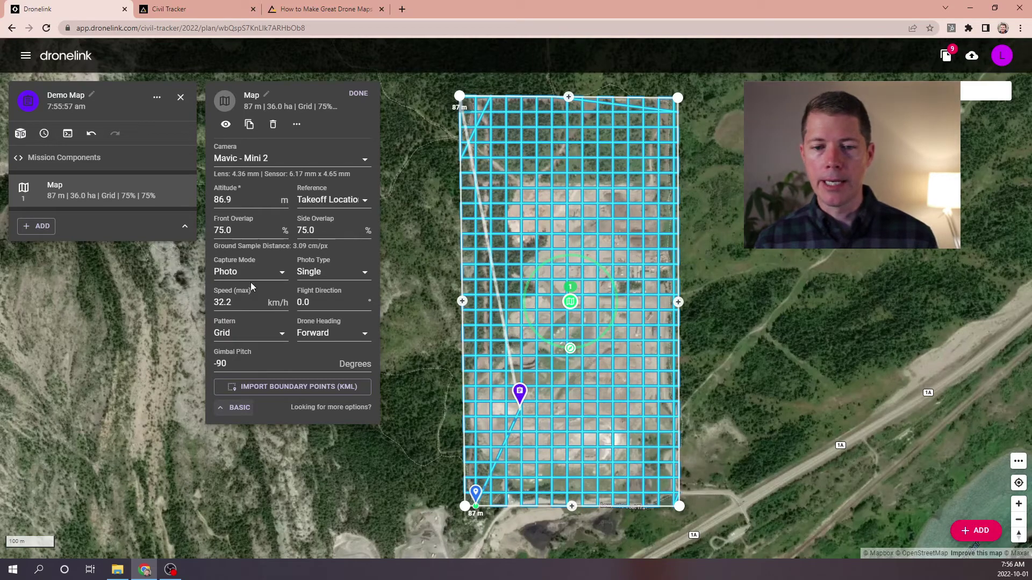
# Set the gimbal pitch to -75°, raising ground sample distance to 3.20 cm/px.
pyautogui.doubleClick(221, 363)
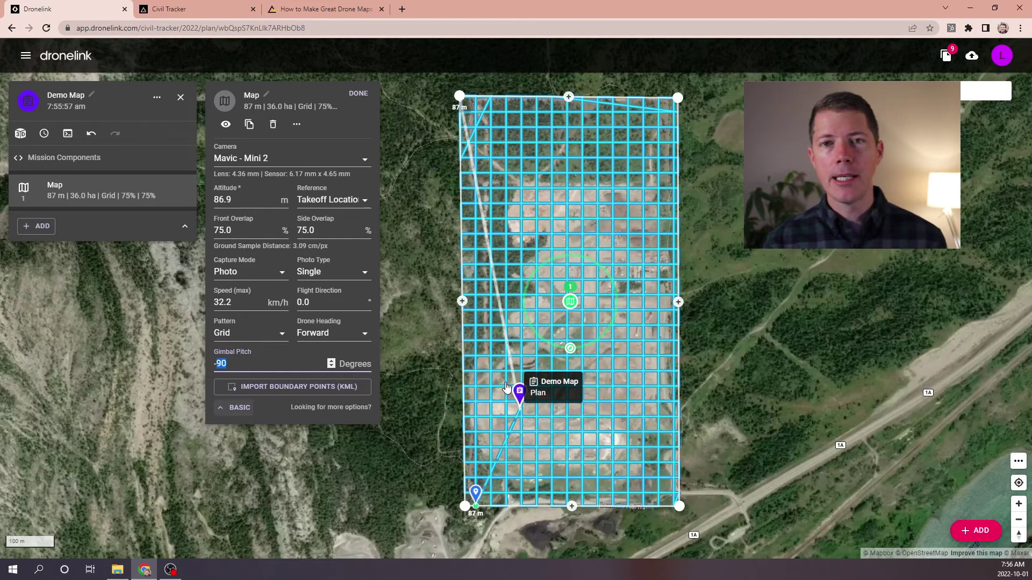
pyautogui.write('75')
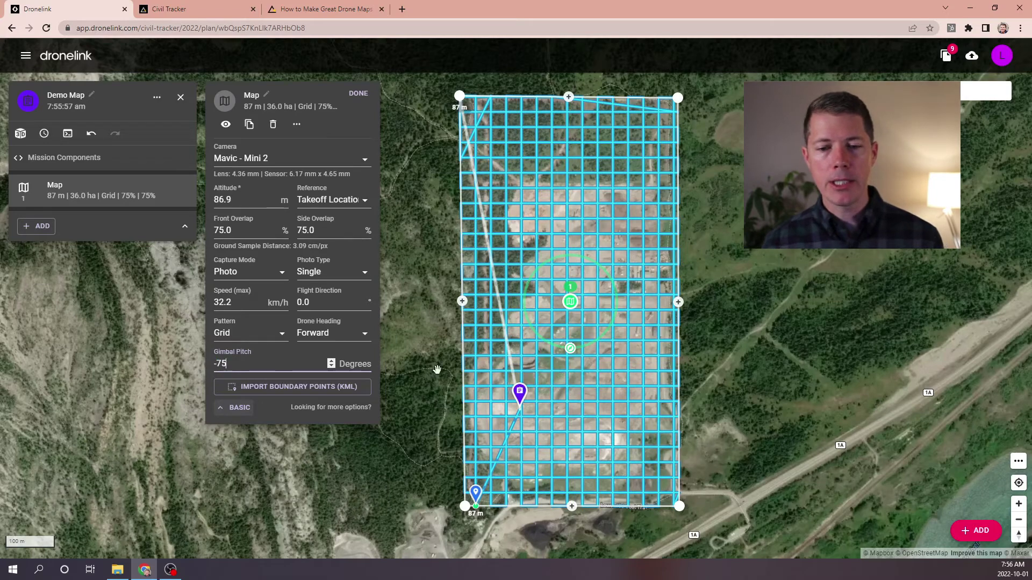
pyautogui.click(233, 303)
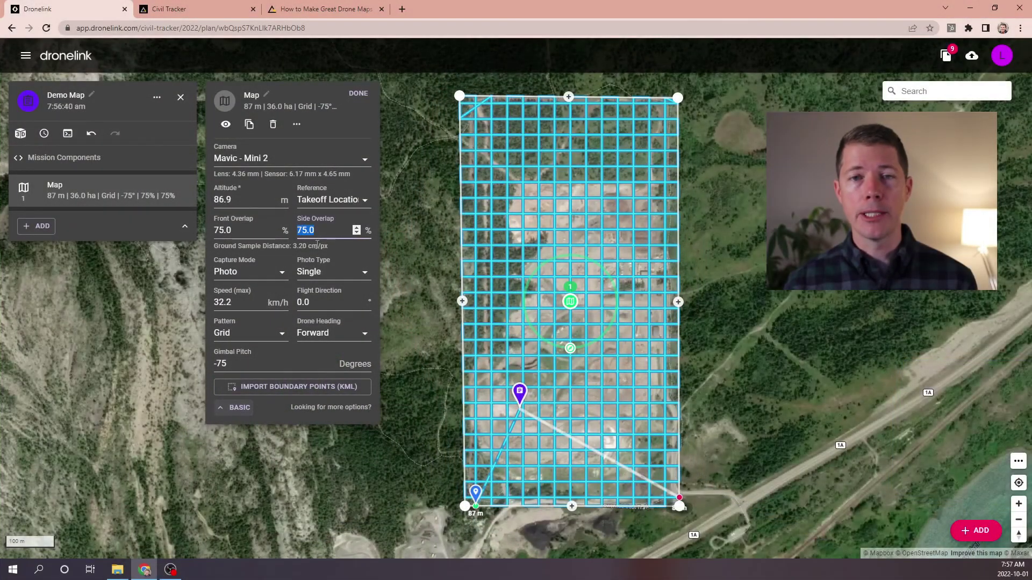
# Set side overlap to 65% and check the estimate: 46:40, 18 km, 692 photos.
pyautogui.write('65')
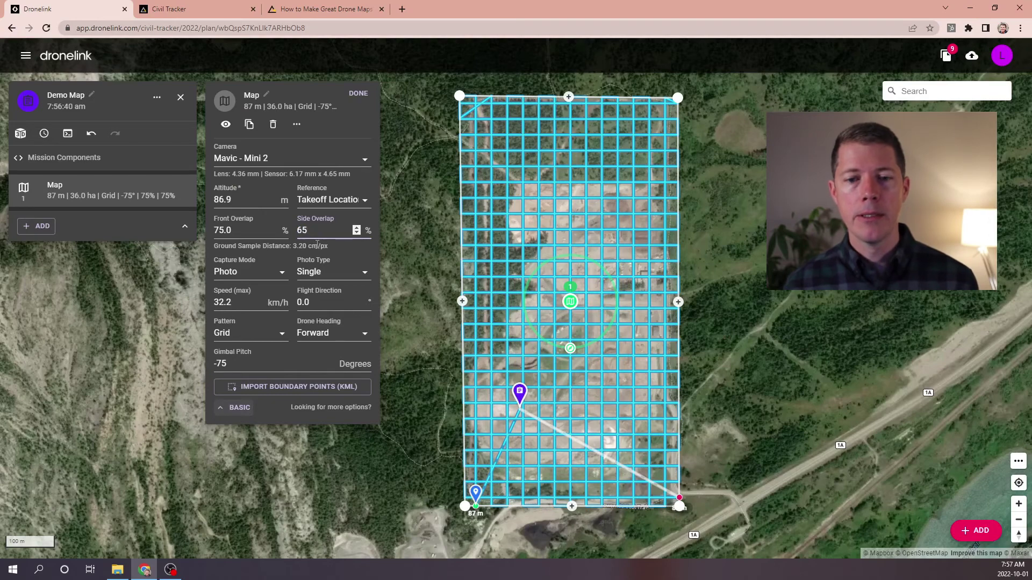
pyautogui.click(243, 306)
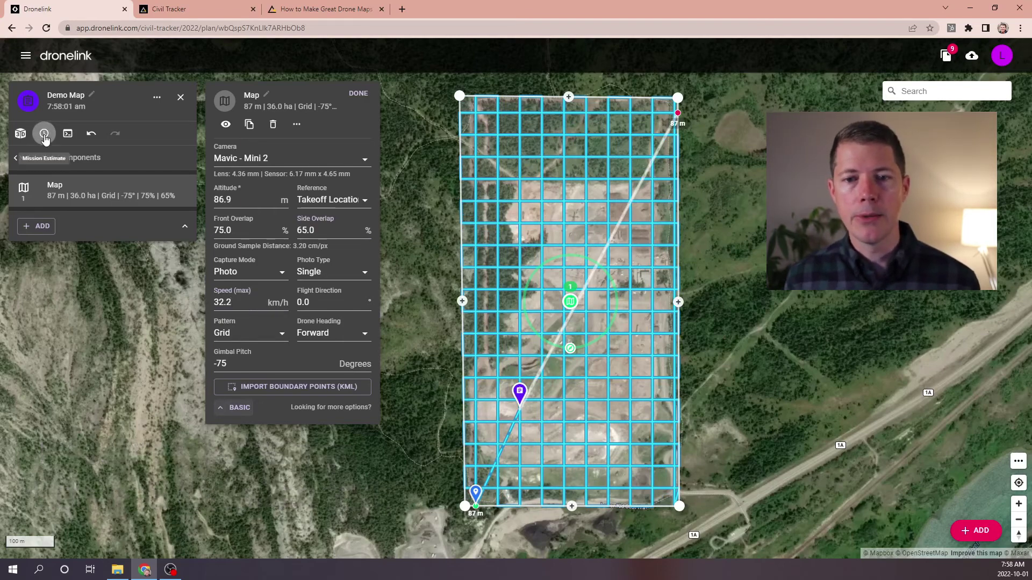
pyautogui.click(45, 136)
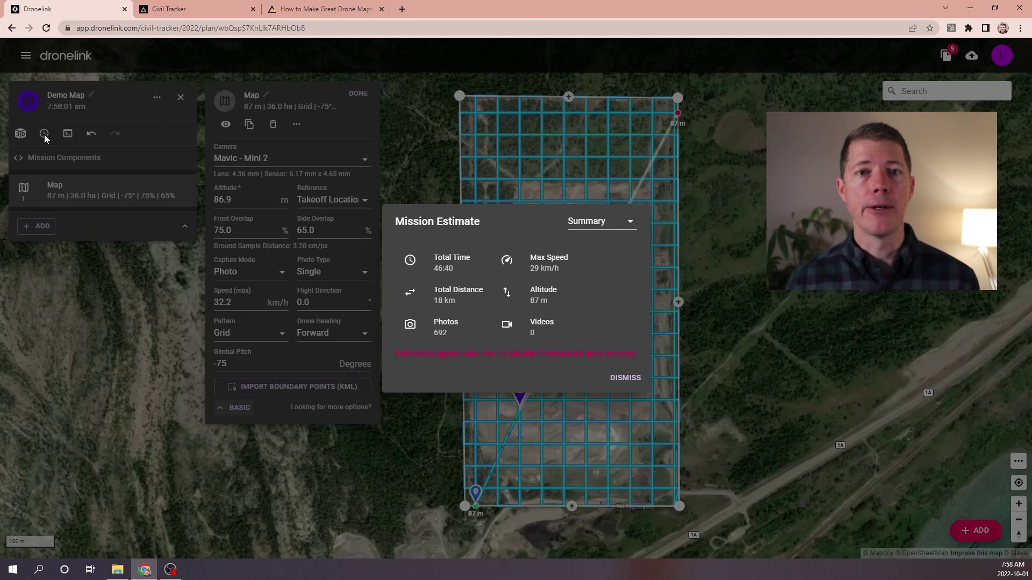
# Dismiss the Mission Estimate dialog to show the 36.0 ha grid plan at 75%/65% overlap.
pyautogui.click(626, 379)
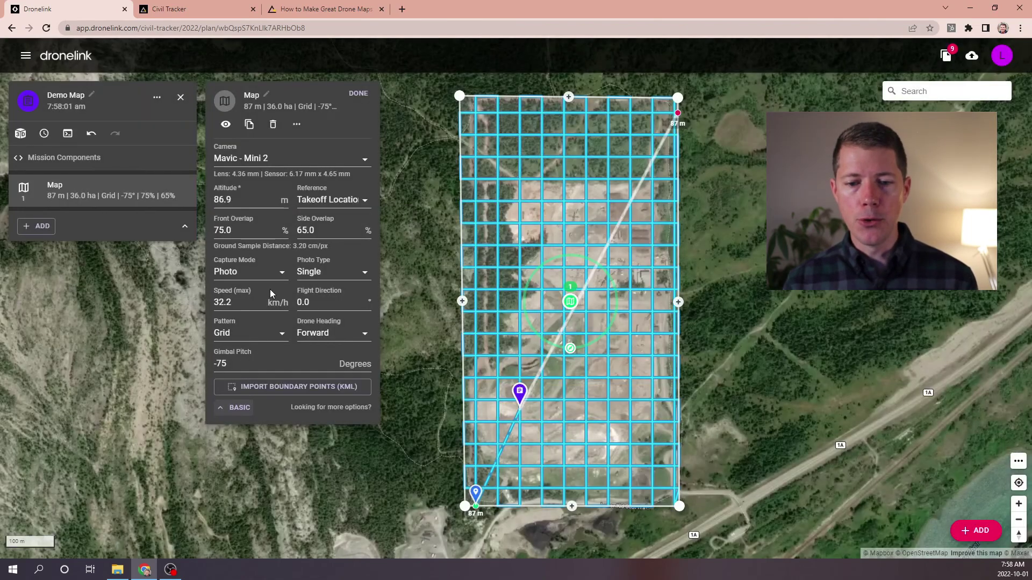